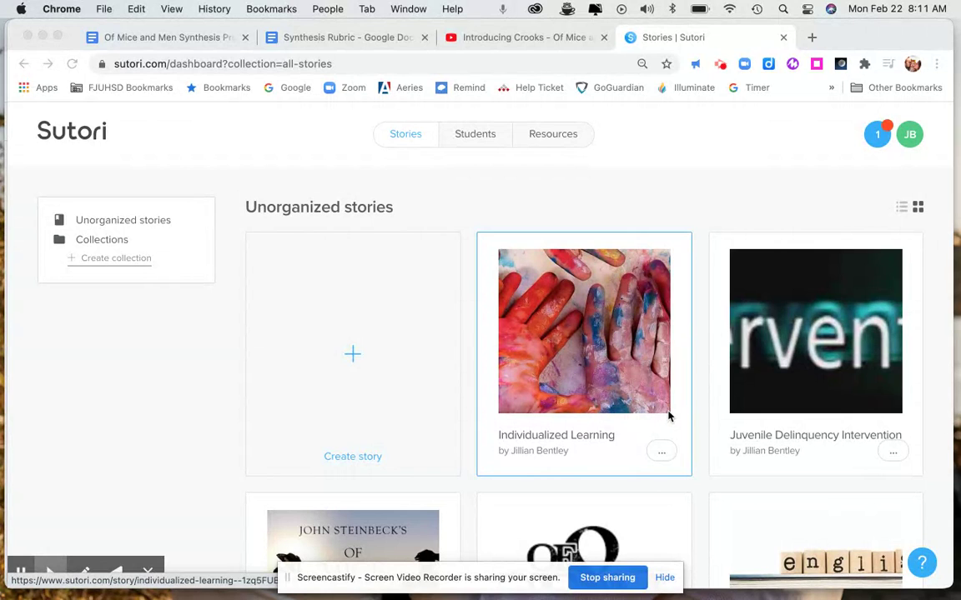
Create a new story from the Note-taking template in the English & social studies category.
{"action": "left_click", "coordinate": [358, 352]}
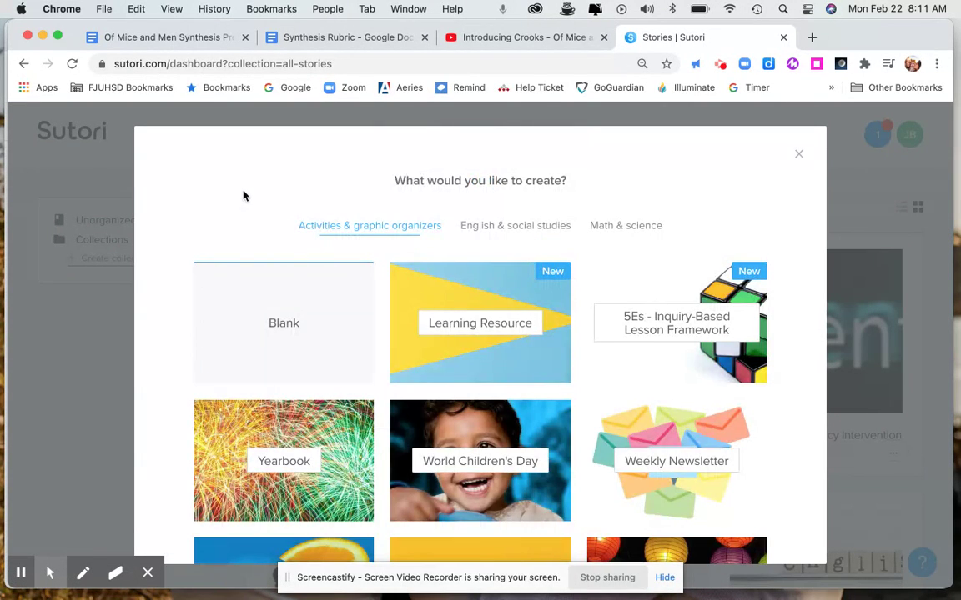
{"action": "scroll", "coordinate": [400, 381], "scroll_direction": "down", "scroll_amount": 8}
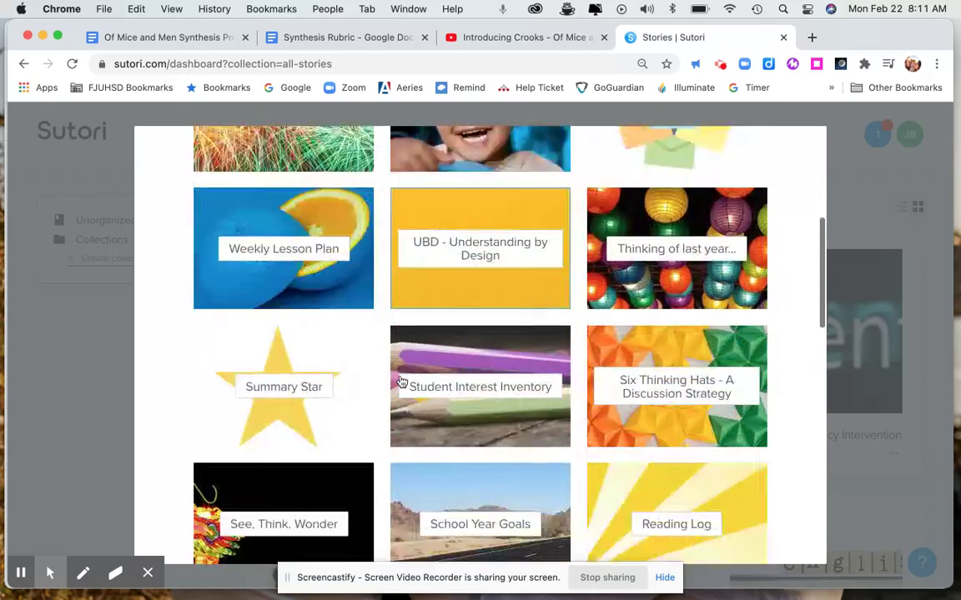
{"action": "scroll", "coordinate": [400, 385], "scroll_direction": "up", "scroll_amount": 8}
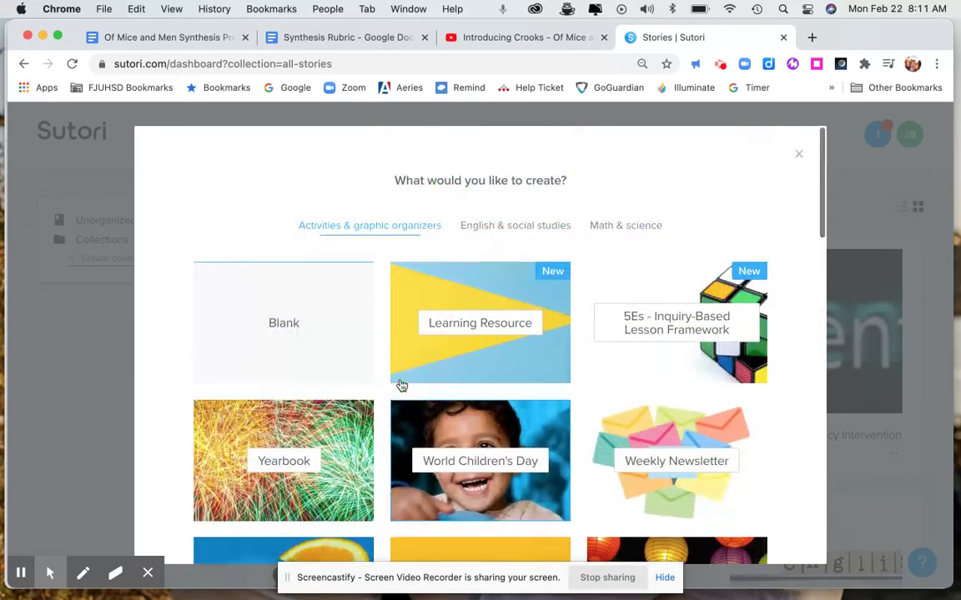
{"action": "left_click", "coordinate": [513, 228]}
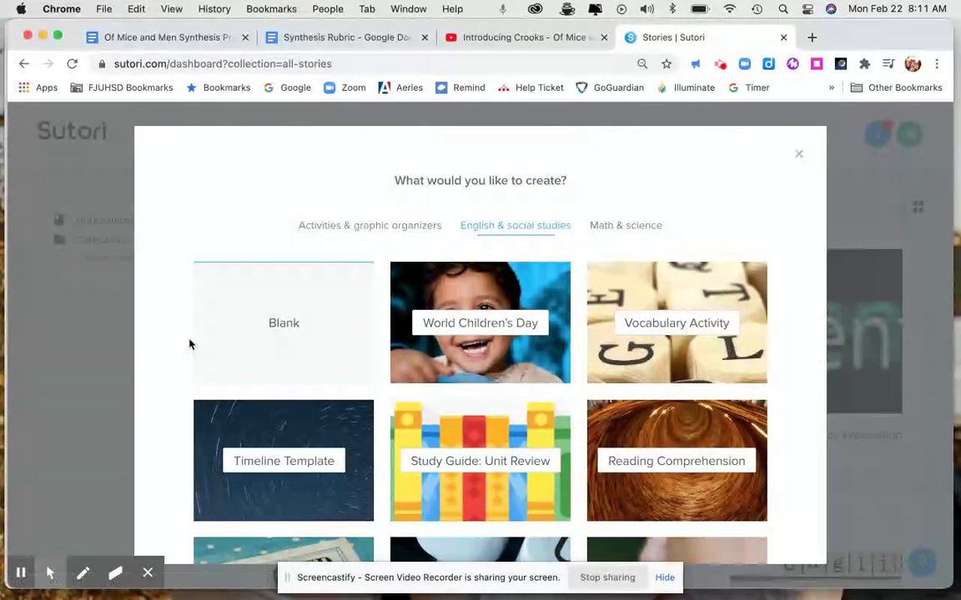
{"action": "scroll", "coordinate": [506, 306], "scroll_direction": "down", "scroll_amount": 1}
{"action": "scroll", "coordinate": [506, 306], "scroll_direction": "down", "scroll_amount": 1}
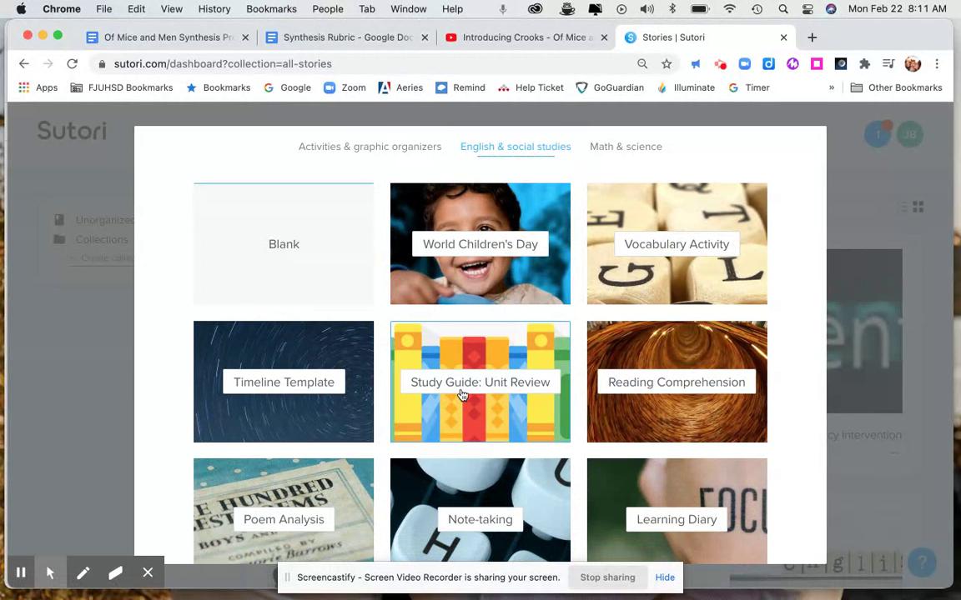
{"action": "scroll", "coordinate": [463, 395], "scroll_direction": "down", "scroll_amount": 3}
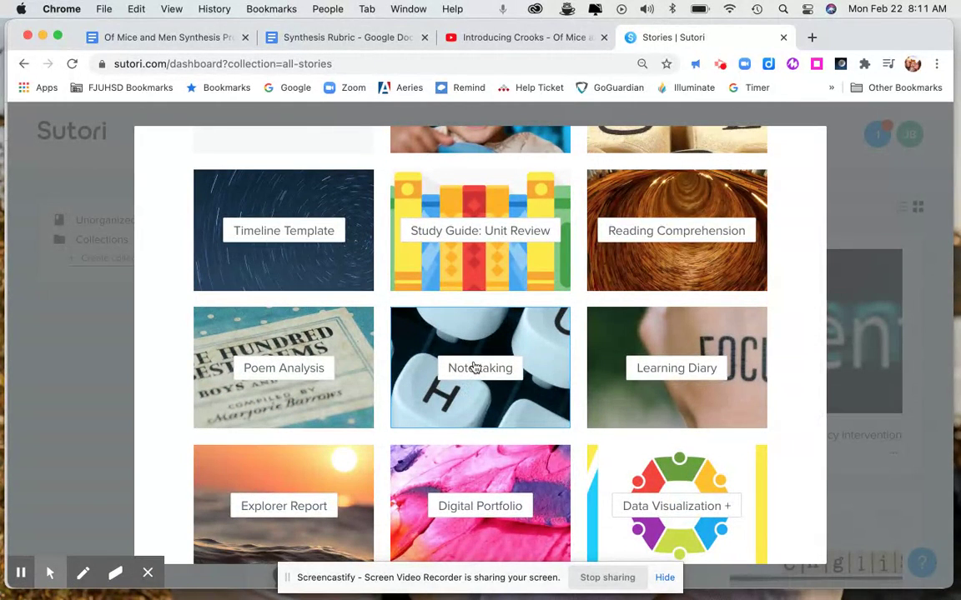
{"action": "left_click", "coordinate": [475, 368]}
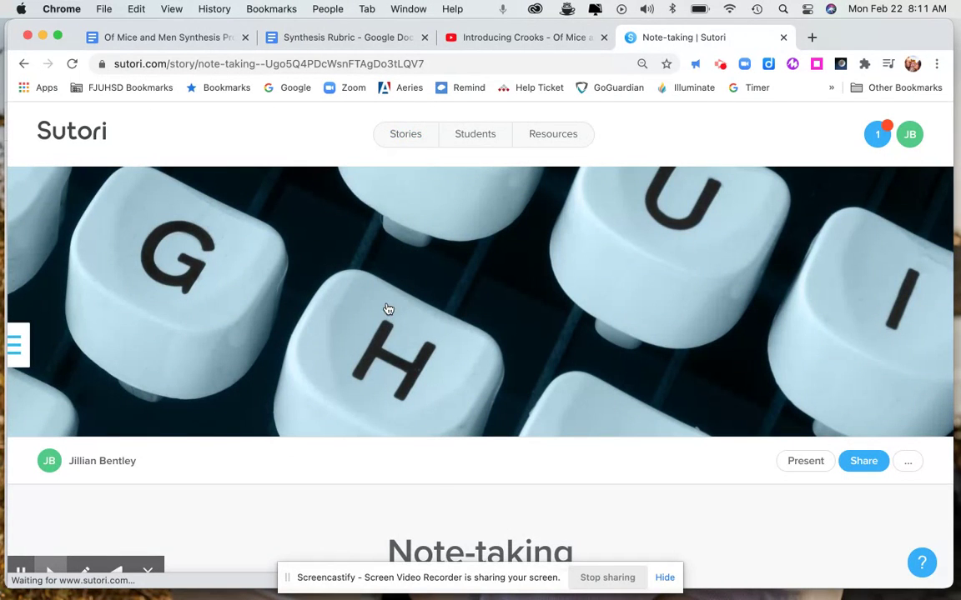
Replace the story's main title with "My Sutori Timeline".
{"action": "scroll", "coordinate": [388, 310], "scroll_direction": "down", "scroll_amount": 5}
{"action": "scroll", "coordinate": [263, 331], "scroll_direction": "down", "scroll_amount": 7}
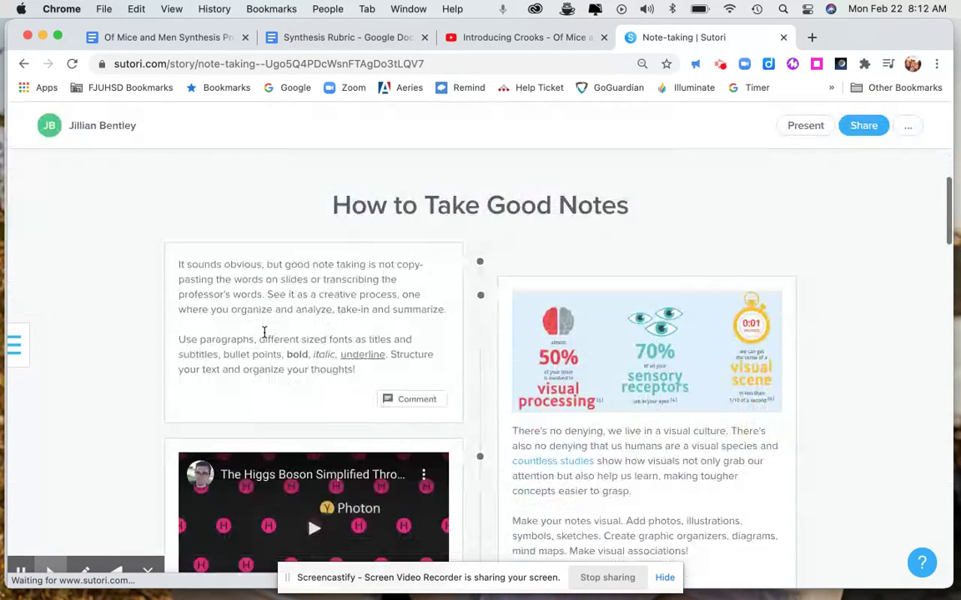
{"action": "scroll", "coordinate": [264, 331], "scroll_direction": "down", "scroll_amount": 8}
{"action": "scroll", "coordinate": [263, 332], "scroll_direction": "up", "scroll_amount": 12}
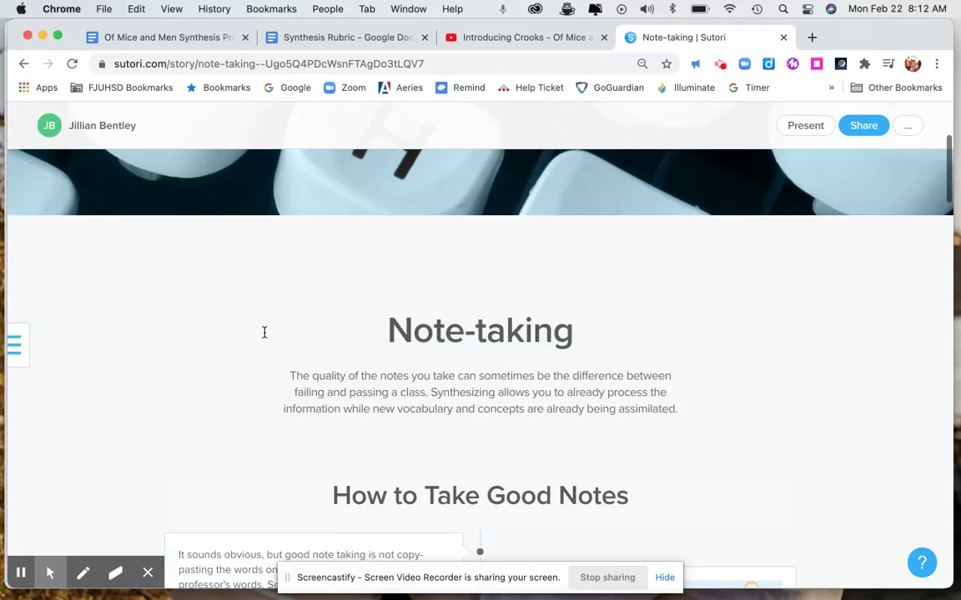
{"action": "scroll", "coordinate": [265, 332], "scroll_direction": "up", "scroll_amount": 3}
{"action": "scroll", "coordinate": [472, 417], "scroll_direction": "down", "scroll_amount": 2}
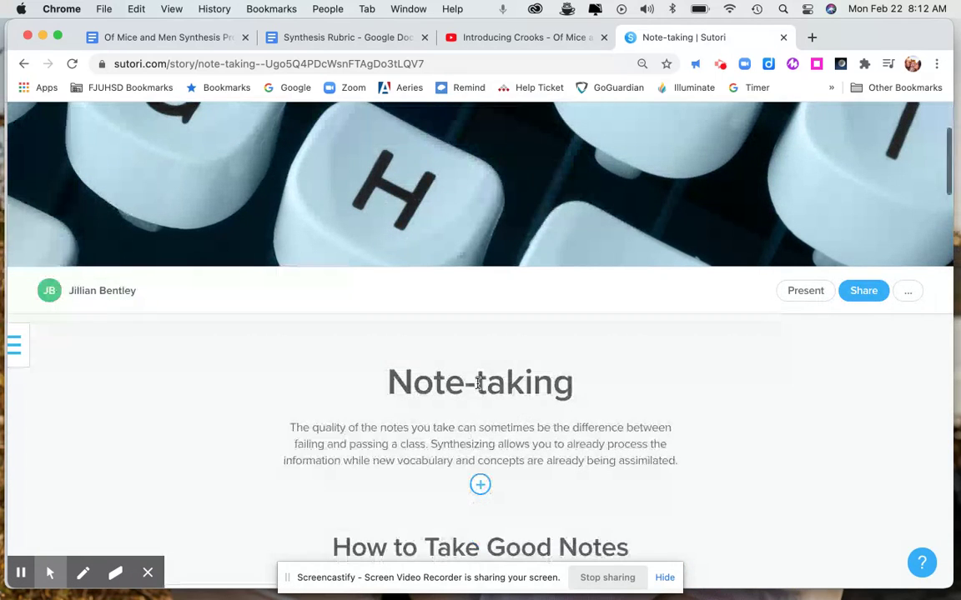
{"action": "triple_click", "coordinate": [478, 382]}
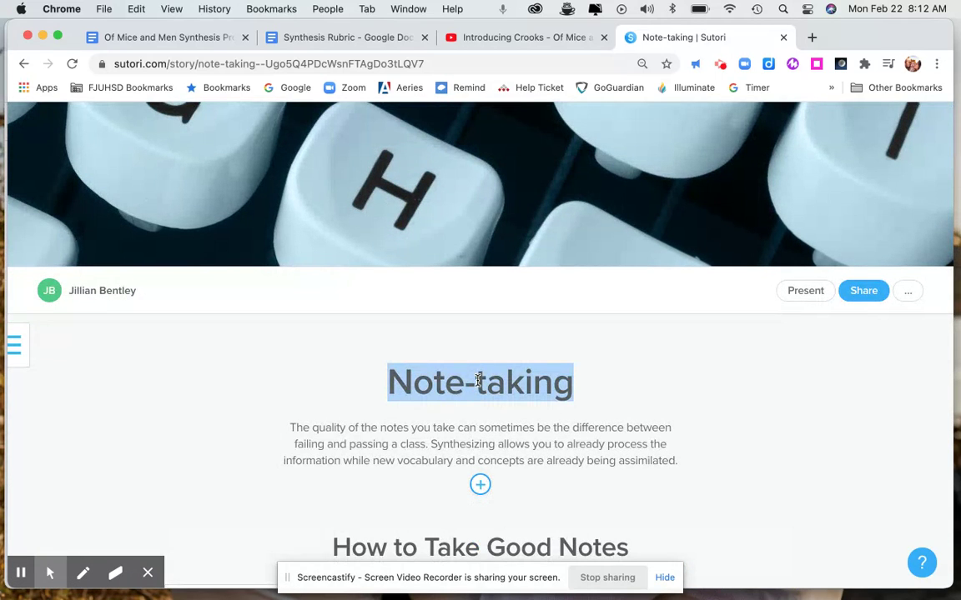
{"action": "type", "text": "My "}
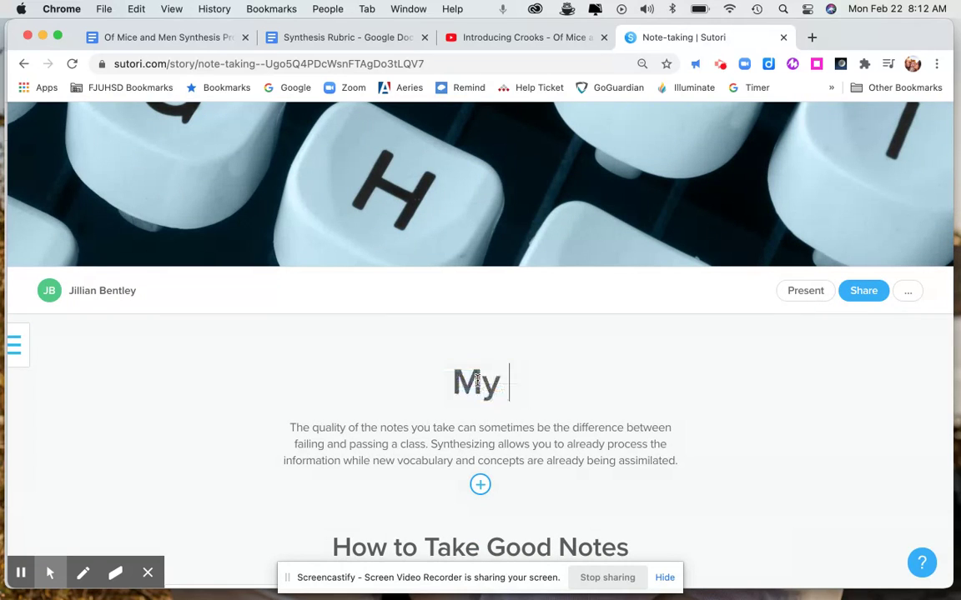
{"action": "type", "text": "Sutori Time"}
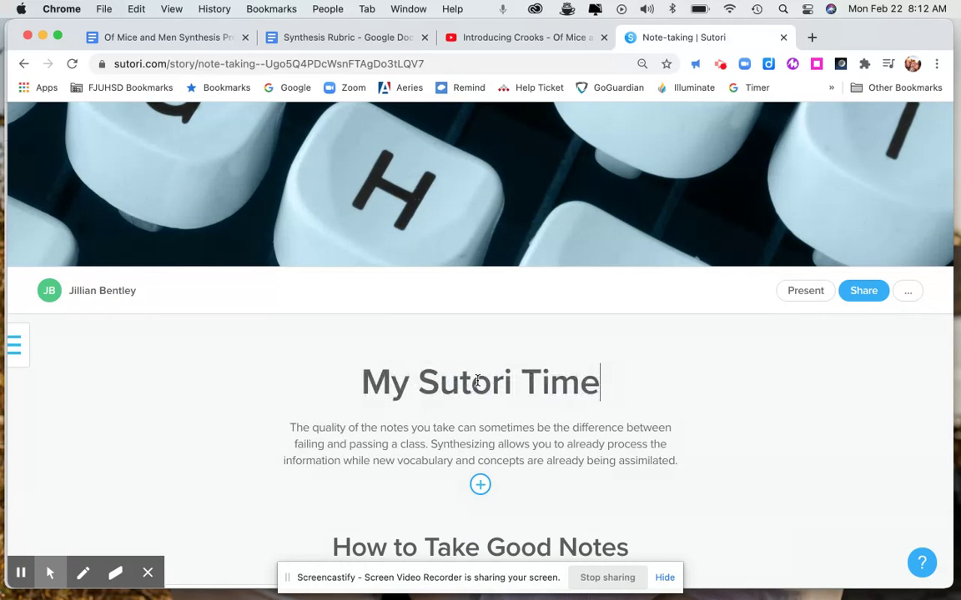
{"action": "type", "text": "line"}
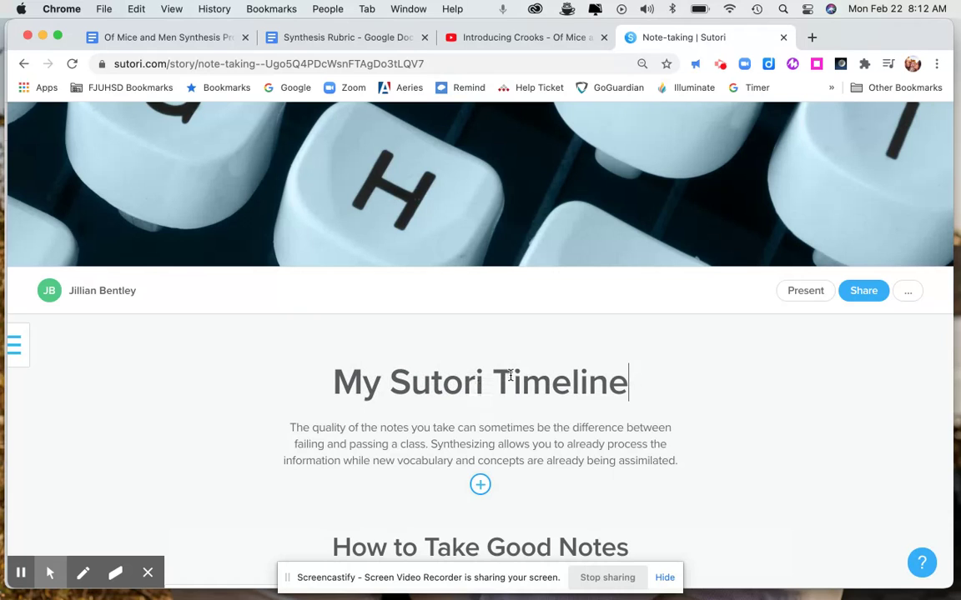
Replace the description under the title with "Introduction Paragraph: What your timeline is about".
{"action": "scroll", "coordinate": [699, 383], "scroll_direction": "down", "scroll_amount": 3}
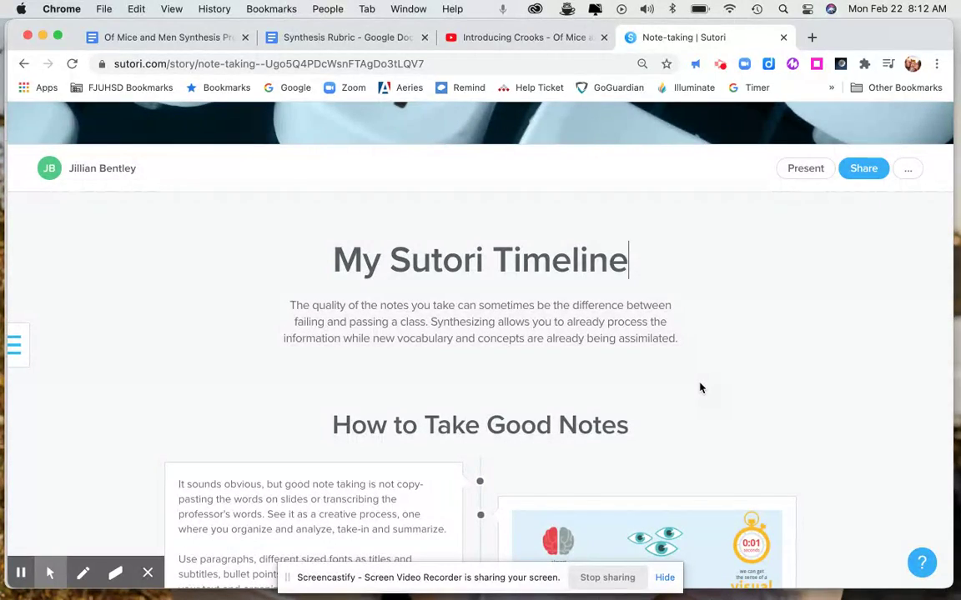
{"action": "mouse_move", "coordinate": [499, 333]}
{"action": "triple_click", "coordinate": [496, 322]}
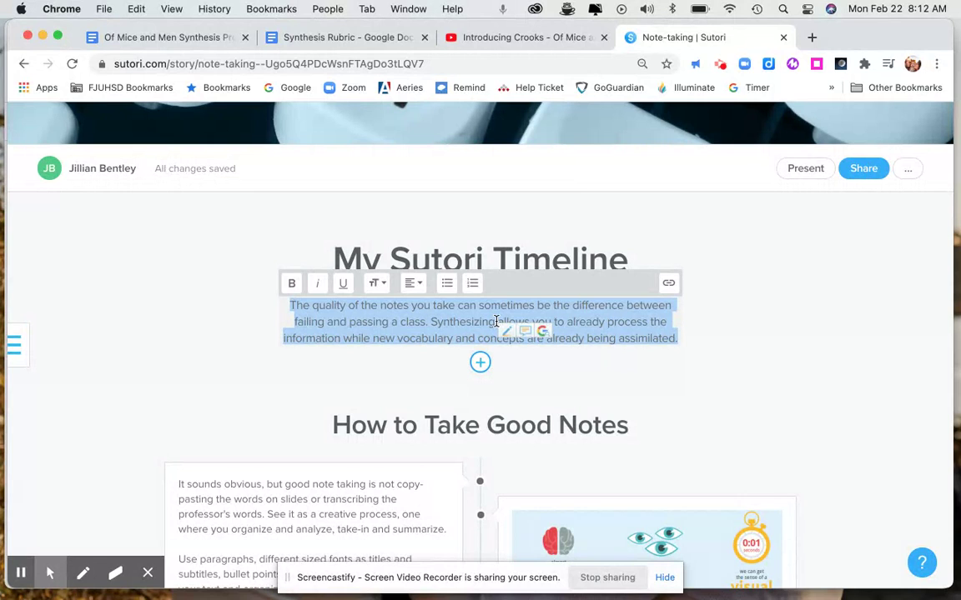
{"action": "type", "text": "Intor"}
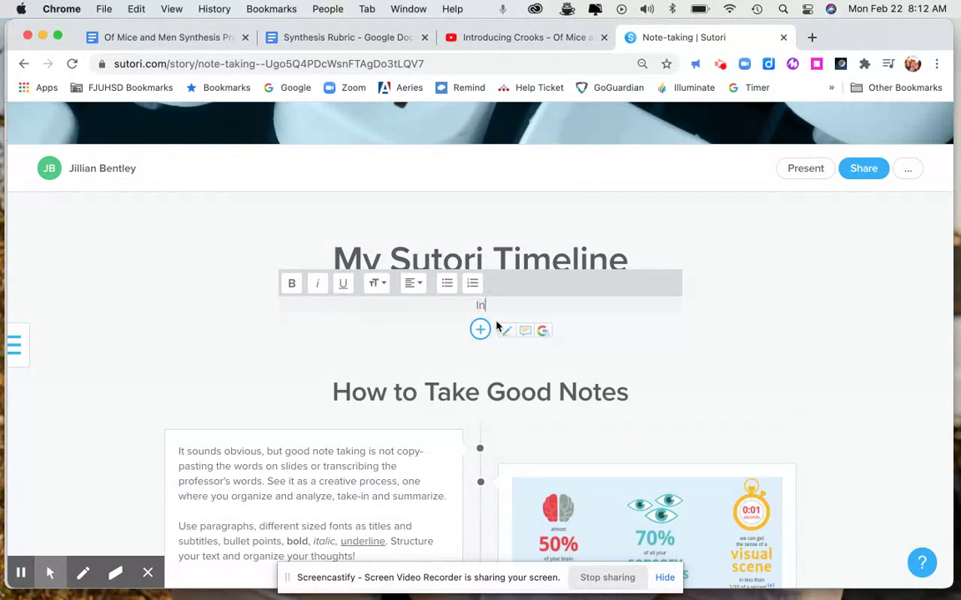
{"action": "key", "text": "BackSpace"}
{"action": "key", "text": "BackSpace"}
{"action": "type", "text": "roduction Parragraph"}
{"action": "key", "text": "BackSpace"}
{"action": "key", "text": "BackSpace"}
{"action": "key", "text": "BackSpace"}
{"action": "key", "text": "BackSpace"}
{"action": "key", "text": "BackSpace"}
{"action": "key", "text": "BackSpace"}
{"action": "key", "text": "BackSpace"}
{"action": "type", "text": "agraph"}
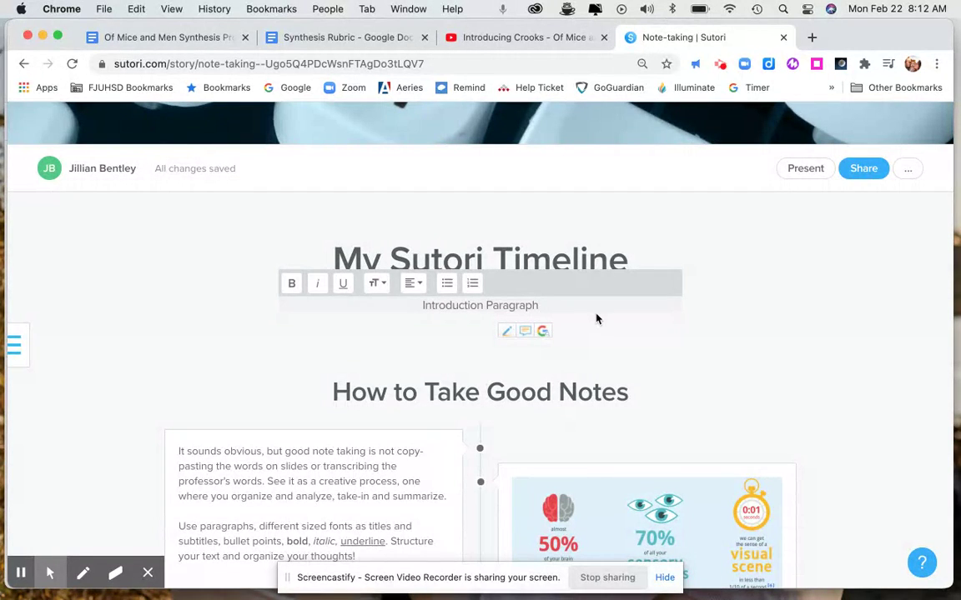
{"action": "type", "text": ": Wha"}
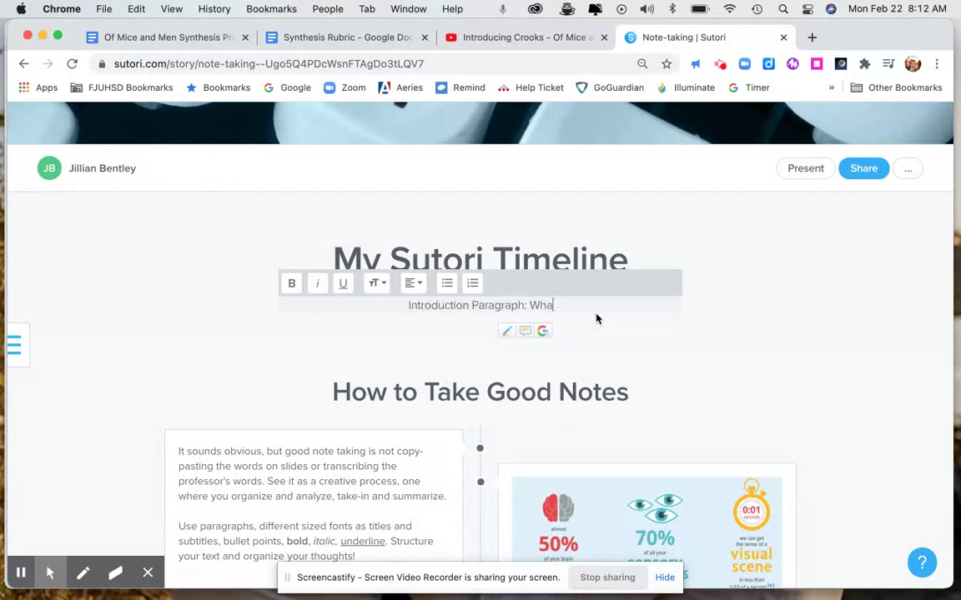
{"action": "type", "text": "t your timeline is"}
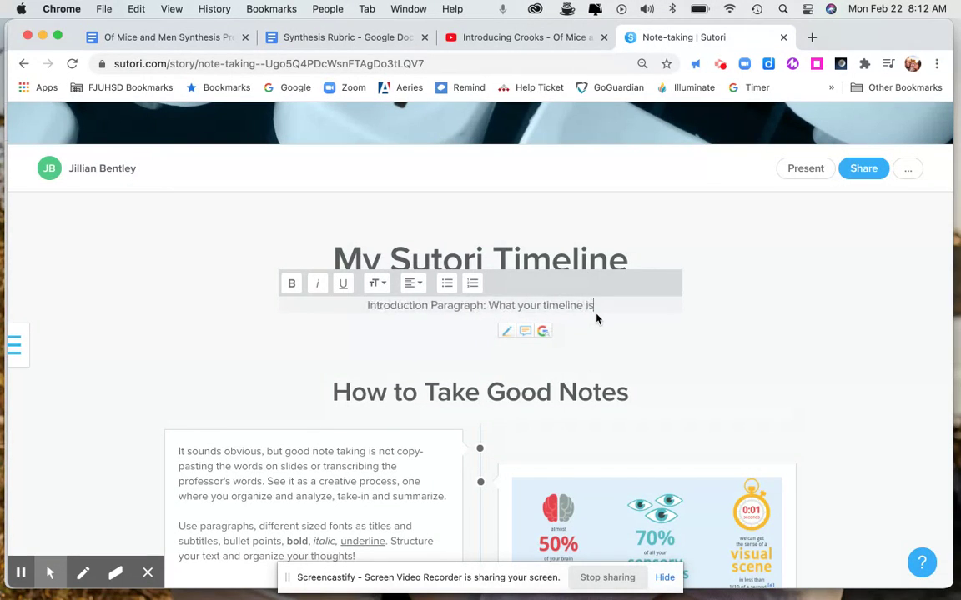
{"action": "type", "text": " about"}
{"action": "left_click", "coordinate": [770, 320]}
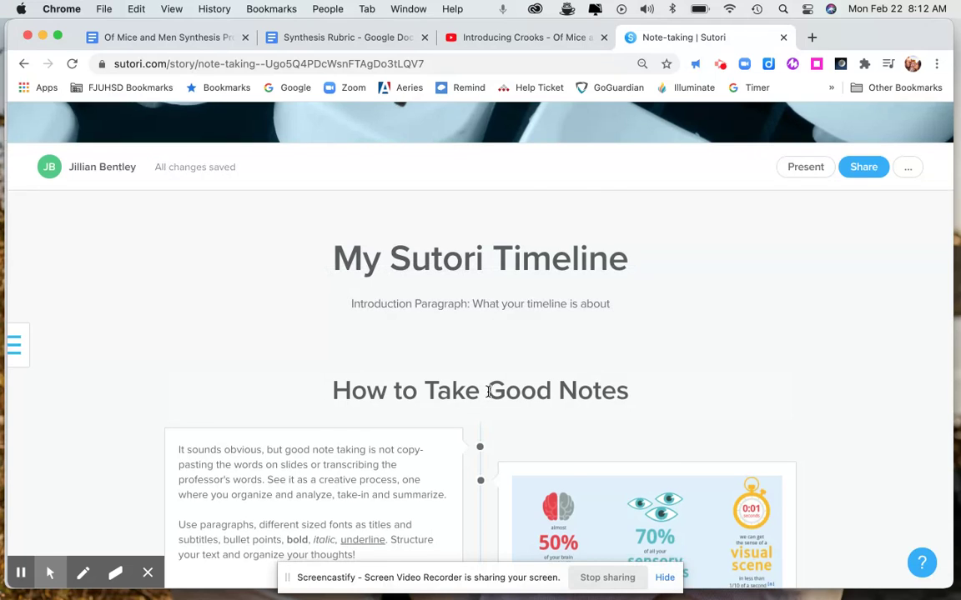
Replace the "How to Take Good Notes" section heading with "Crooks' Identity".
{"action": "scroll", "coordinate": [489, 334], "scroll_direction": "down", "scroll_amount": 2}
{"action": "scroll", "coordinate": [434, 325], "scroll_direction": "down", "scroll_amount": 1}
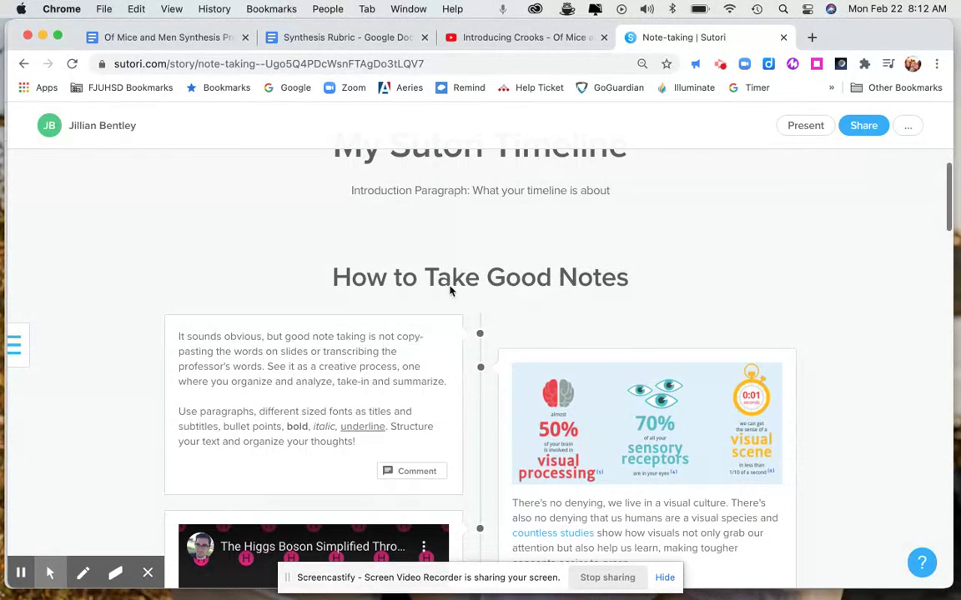
{"action": "triple_click", "coordinate": [472, 282]}
{"action": "scroll", "coordinate": [472, 282], "scroll_direction": "up", "scroll_amount": 2}
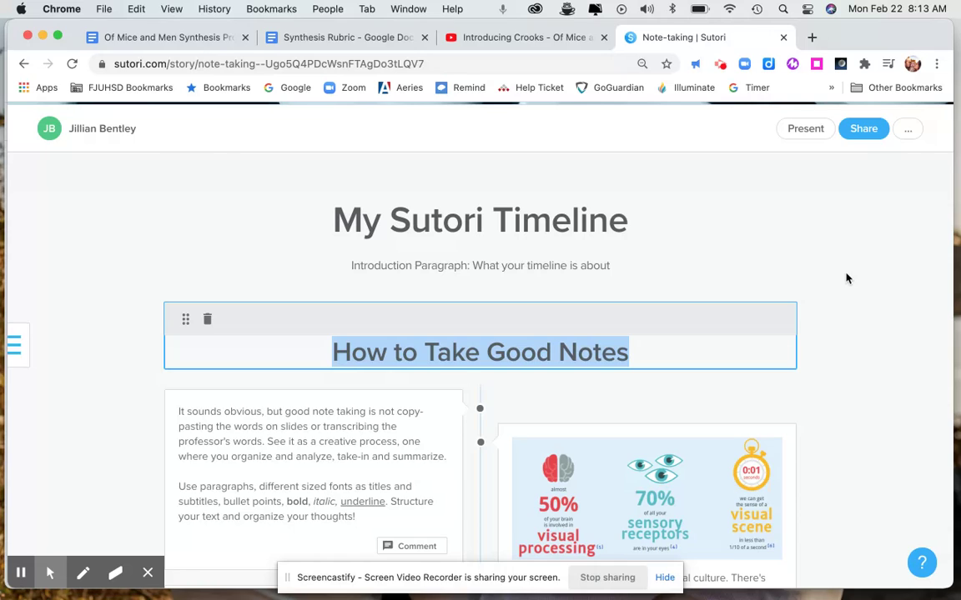
{"action": "type", "text": "The Character of Croos"}
{"action": "key", "text": "BackSpace"}
{"action": "type", "text": "ks'"}
{"action": "key", "text": "BackSpace"}
{"action": "key", "text": "BackSpace"}
{"action": "key", "text": "BackSpace"}
{"action": "key", "text": "BackSpace"}
{"action": "key", "text": "BackSpace"}
{"action": "key", "text": "BackSpace"}
{"action": "key", "text": "BackSpace"}
{"action": "key", "text": "BackSpace"}
{"action": "key", "text": "BackSpace"}
{"action": "key", "text": "BackSpace"}
{"action": "key", "text": "BackSpace"}
{"action": "key", "text": "BackSpace"}
{"action": "key", "text": "BackSpace"}
{"action": "key", "text": "BackSpace"}
{"action": "key", "text": "BackSpace"}
{"action": "key", "text": "BackSpace"}
{"action": "key", "text": "BackSpace"}
{"action": "key", "text": "BackSpace"}
{"action": "key", "text": "BackSpace"}
{"action": "key", "text": "BackSpace"}
{"action": "key", "text": "BackSpace"}
{"action": "key", "text": "BackSpace"}
{"action": "key", "text": "BackSpace"}
{"action": "key", "text": "BackSpace"}
{"action": "key", "text": "BackSpace"}
{"action": "type", "text": "Crooks' Identity"}
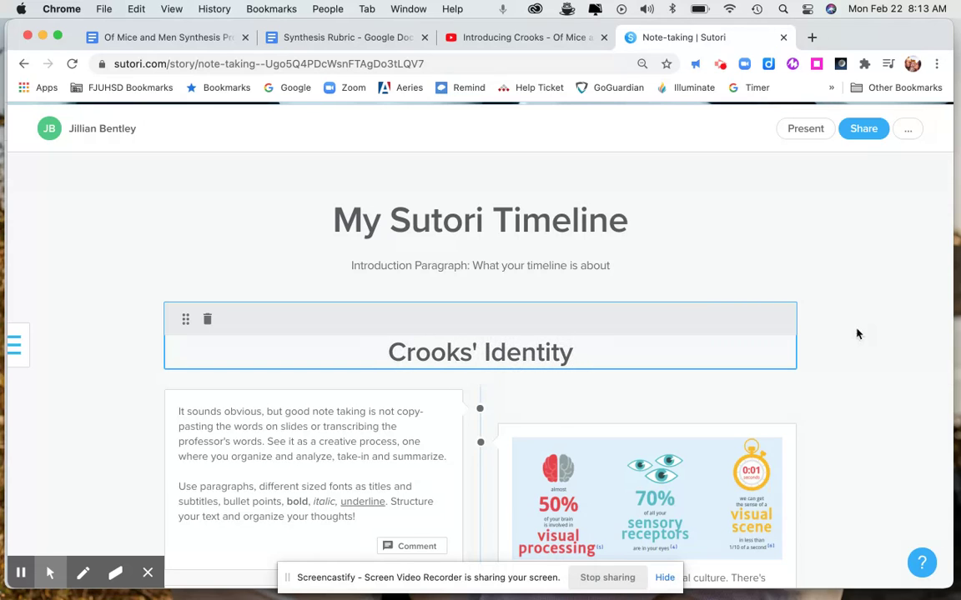
{"action": "left_click", "coordinate": [854, 336]}
Replace all text in the first card under the Crooks' Identity heading with "First paragraph with two pieces of evidence from two different sources.".
{"action": "scroll", "coordinate": [754, 350], "scroll_direction": "down", "scroll_amount": 3}
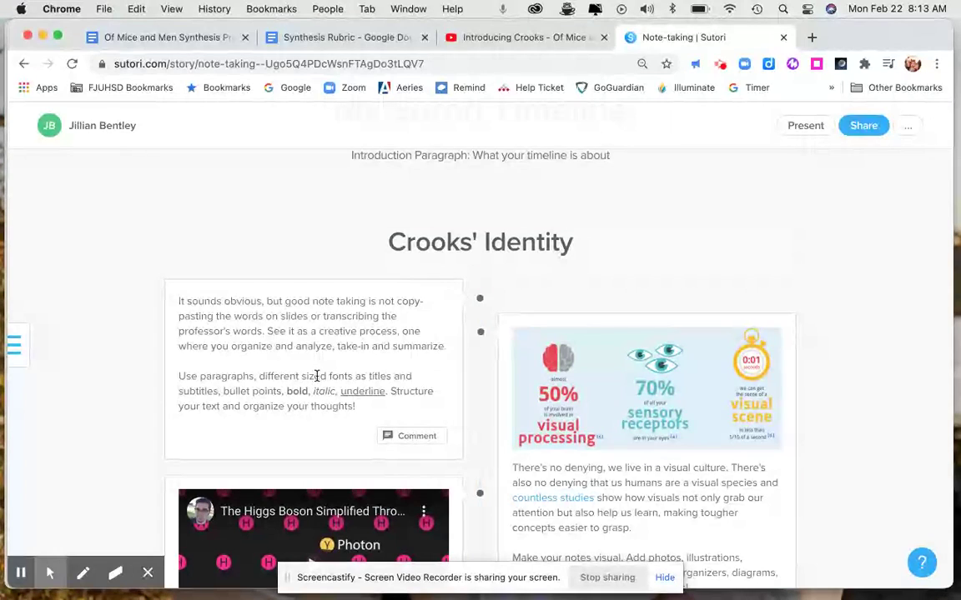
{"action": "scroll", "coordinate": [317, 376], "scroll_direction": "down", "scroll_amount": 3}
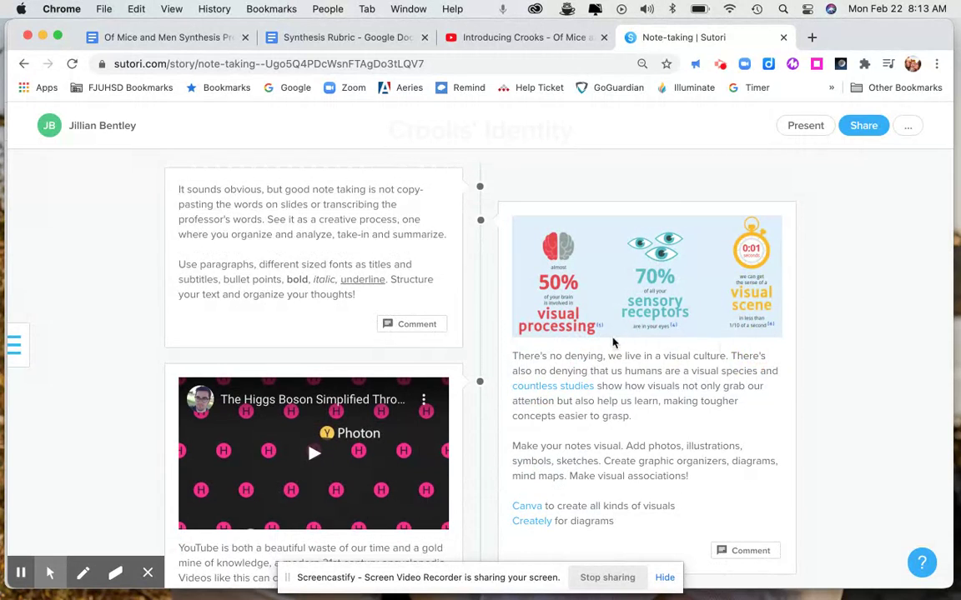
{"action": "scroll", "coordinate": [613, 339], "scroll_direction": "up", "scroll_amount": 1}
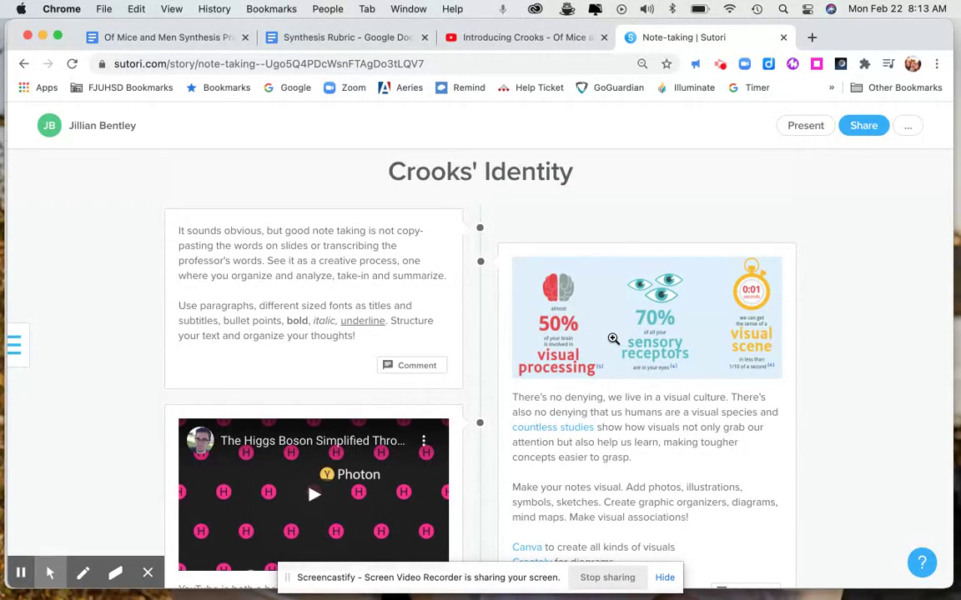
{"action": "scroll", "coordinate": [898, 357], "scroll_direction": "up", "scroll_amount": 2}
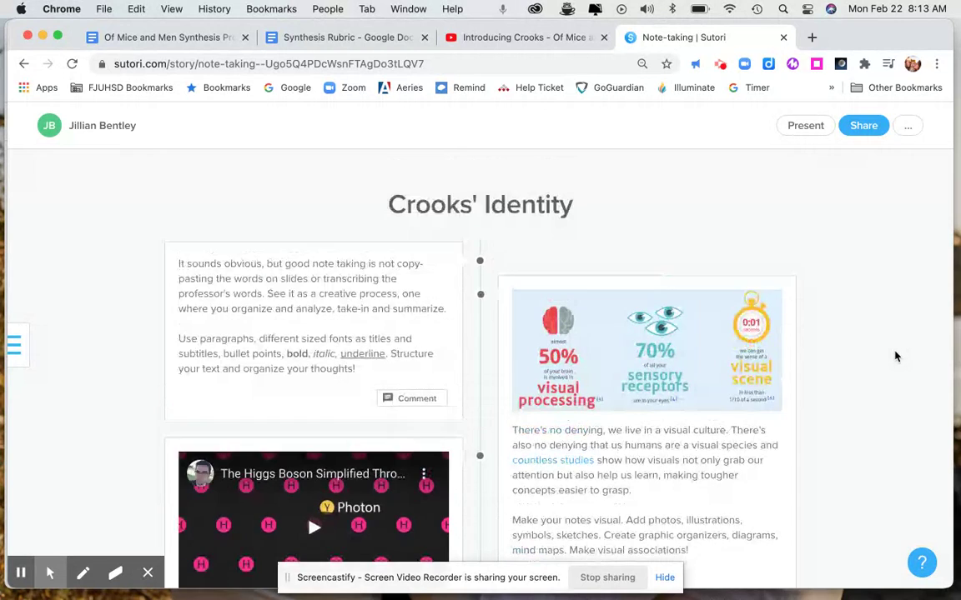
{"action": "left_click", "coordinate": [296, 386]}
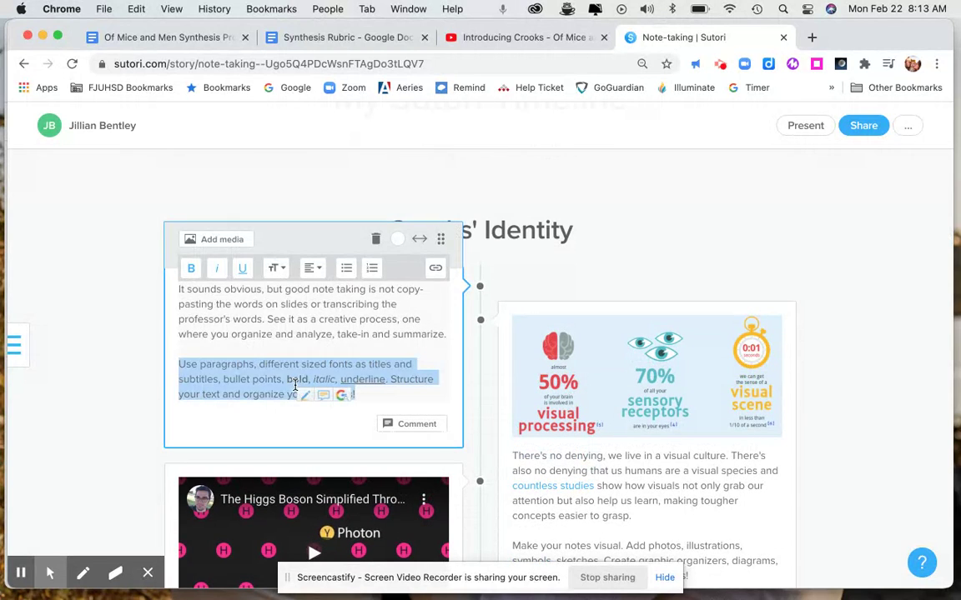
{"action": "left_click_drag", "start_coordinate": [363, 394], "coordinate": [169, 289]}
{"action": "key", "text": "BackSpace"}
{"action": "type", "text": "Firs"}
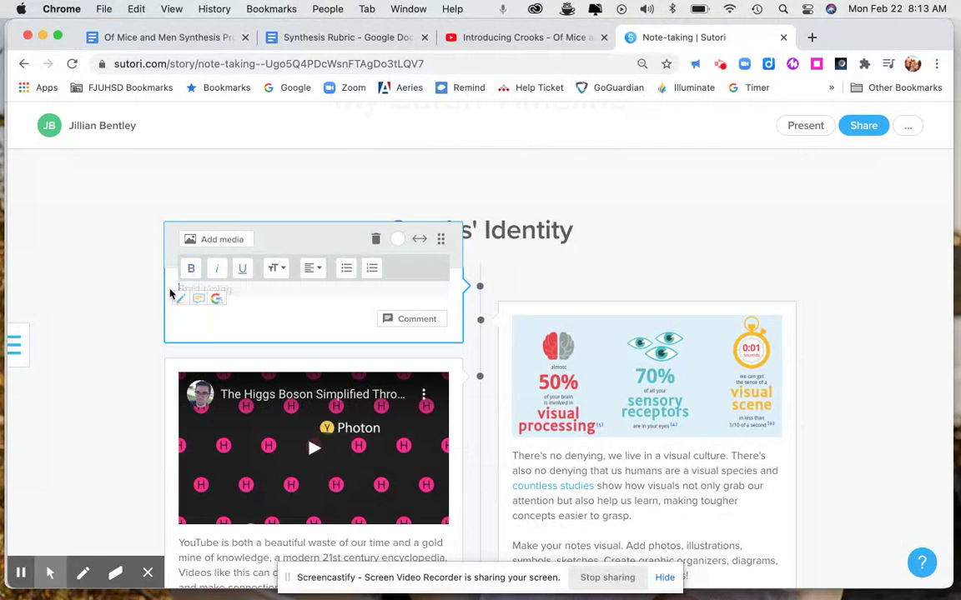
{"action": "type", "text": "t paragraph with two p"}
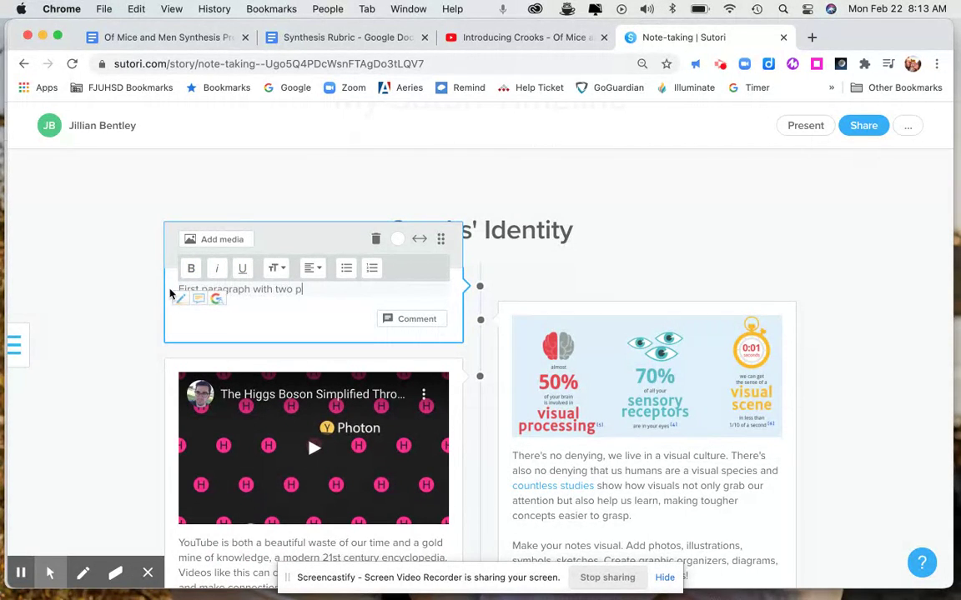
{"action": "type", "text": "ieces of evidence from two different sources."}
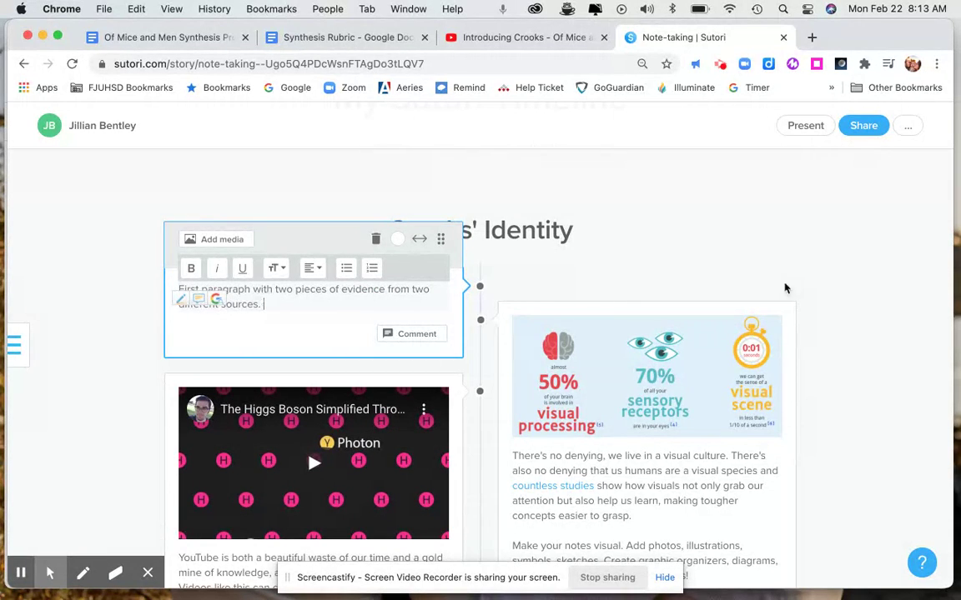
{"action": "left_click", "coordinate": [867, 339]}
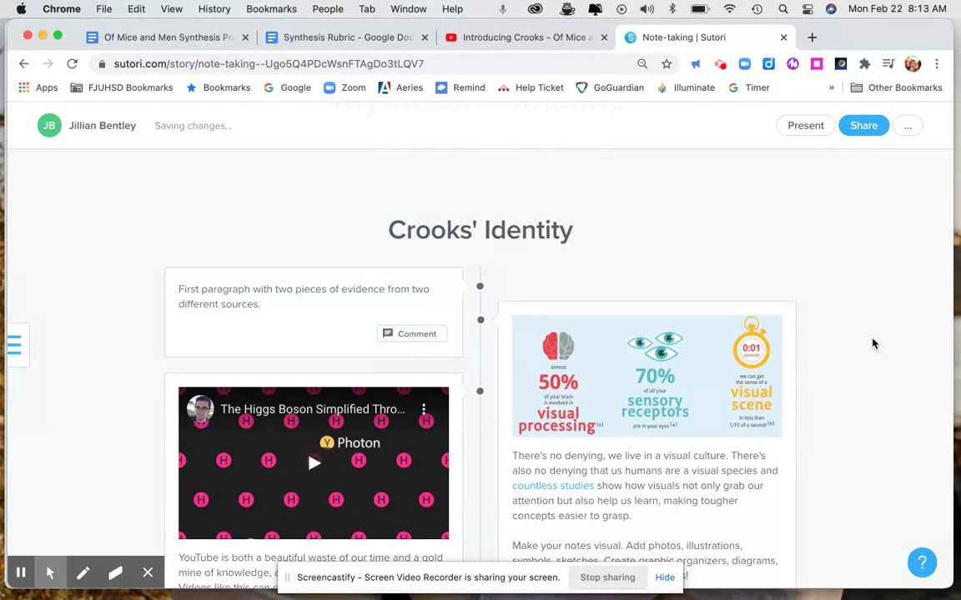
Delete the card with the visual processing infographic from the Crooks' Identity section.
{"action": "scroll", "coordinate": [872, 343], "scroll_direction": "down", "scroll_amount": 3}
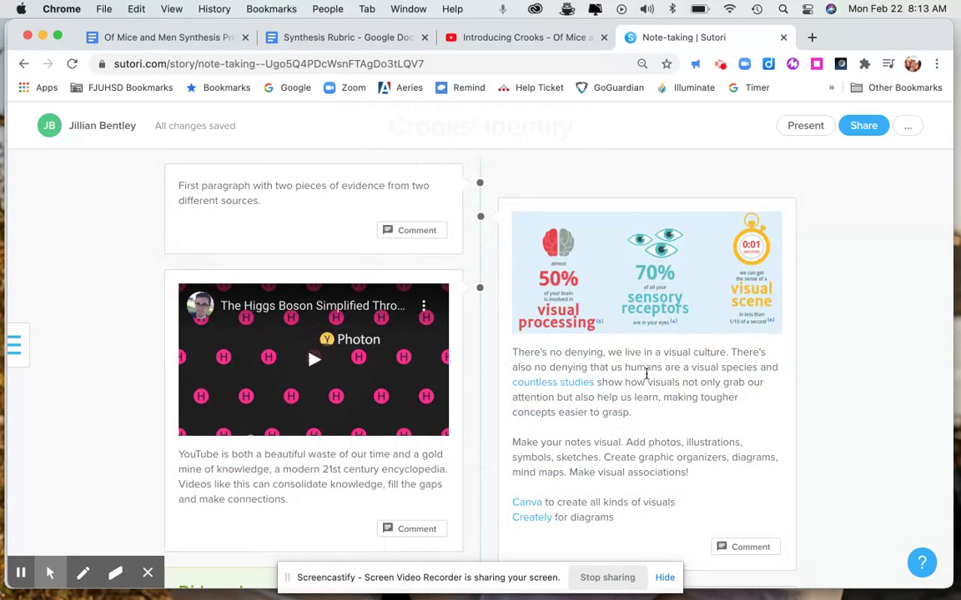
{"action": "left_click", "coordinate": [667, 284]}
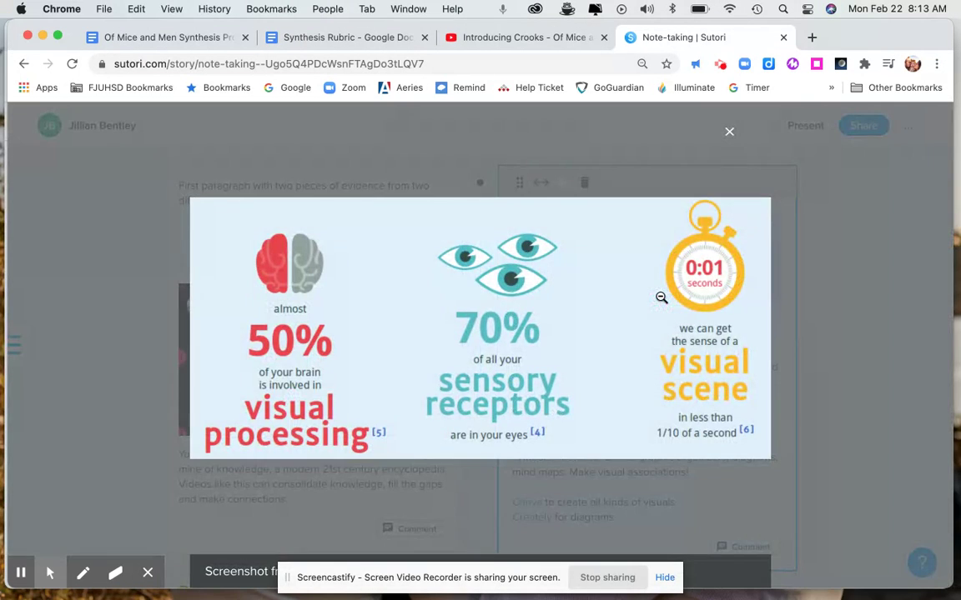
{"action": "left_click", "coordinate": [729, 134]}
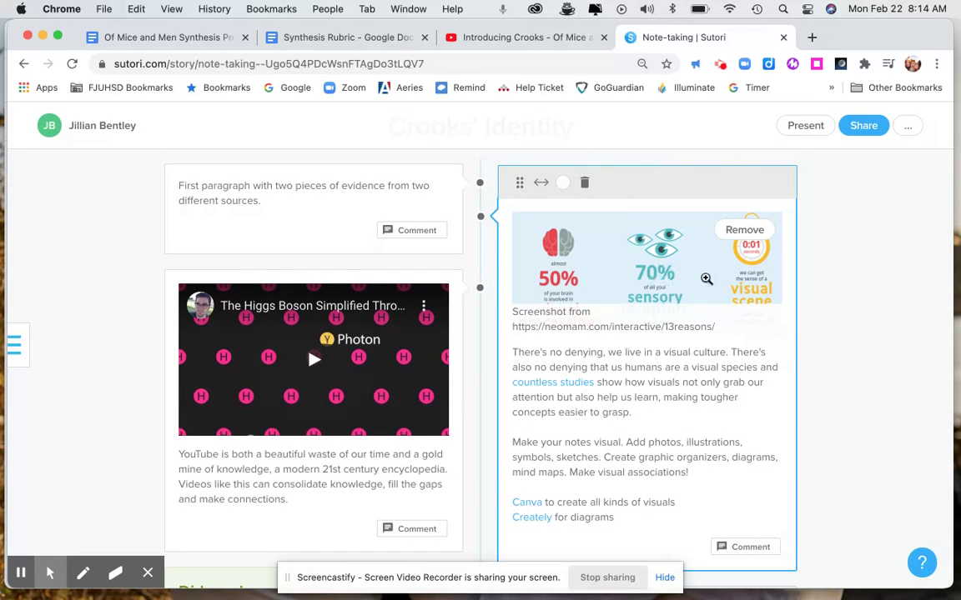
{"action": "left_click", "coordinate": [584, 183]}
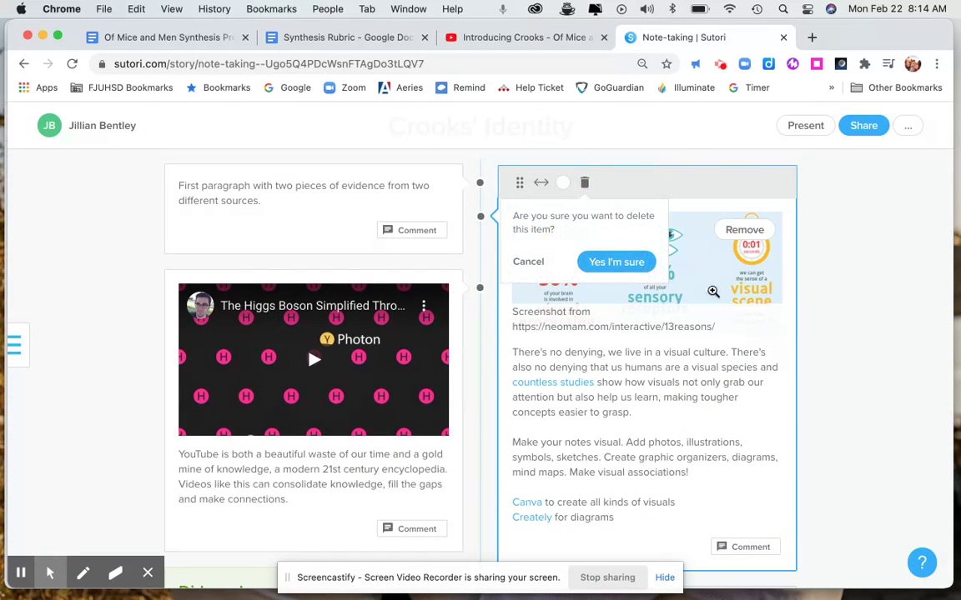
{"action": "left_click", "coordinate": [616, 261]}
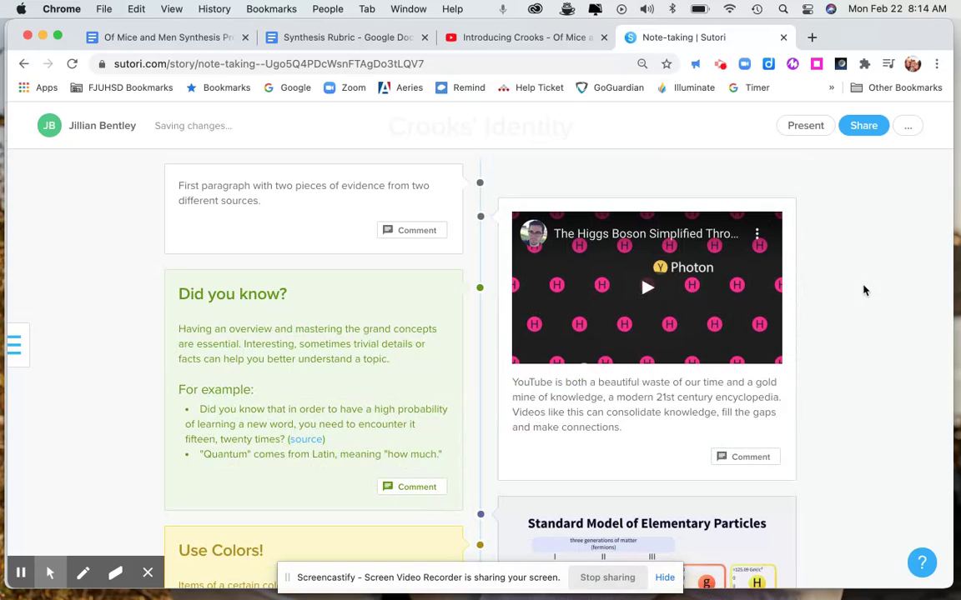
Embed the YouTube video "Introducing Crooks - Of Mice and Men" by its link as a new item after the first paragraph card.
{"action": "scroll", "coordinate": [864, 290], "scroll_direction": "up", "scroll_amount": 1}
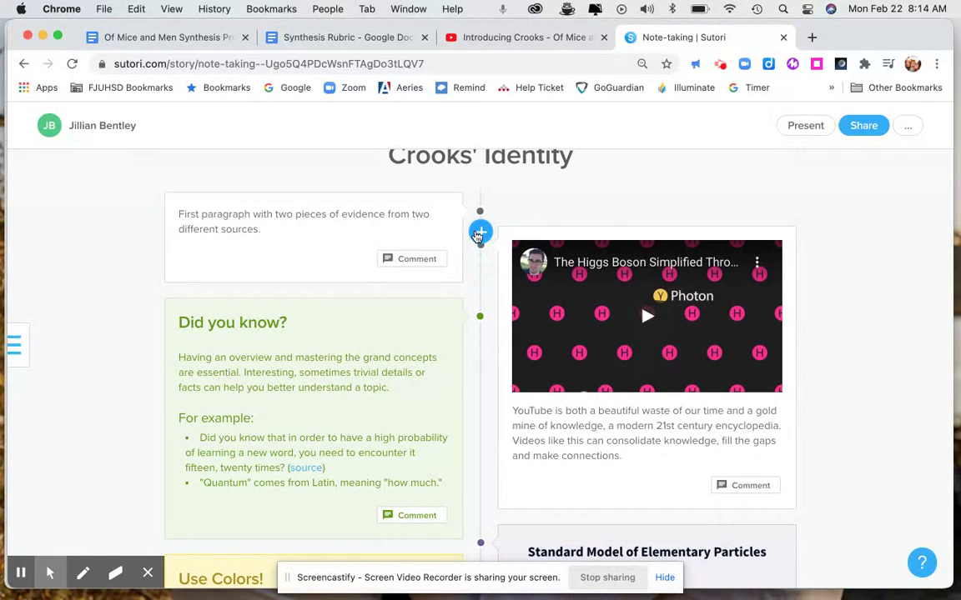
{"action": "left_click", "coordinate": [480, 234]}
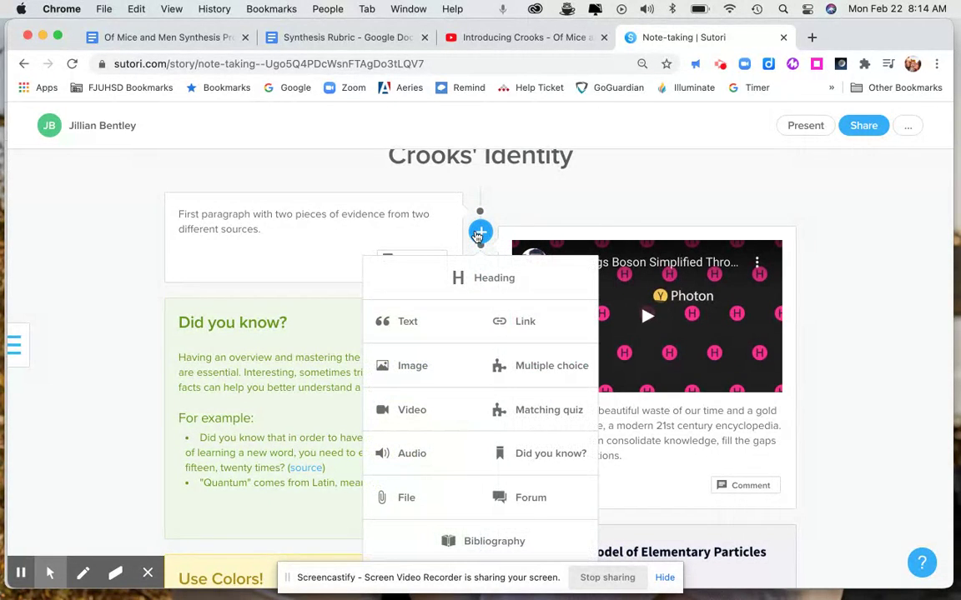
{"action": "left_click", "coordinate": [511, 323]}
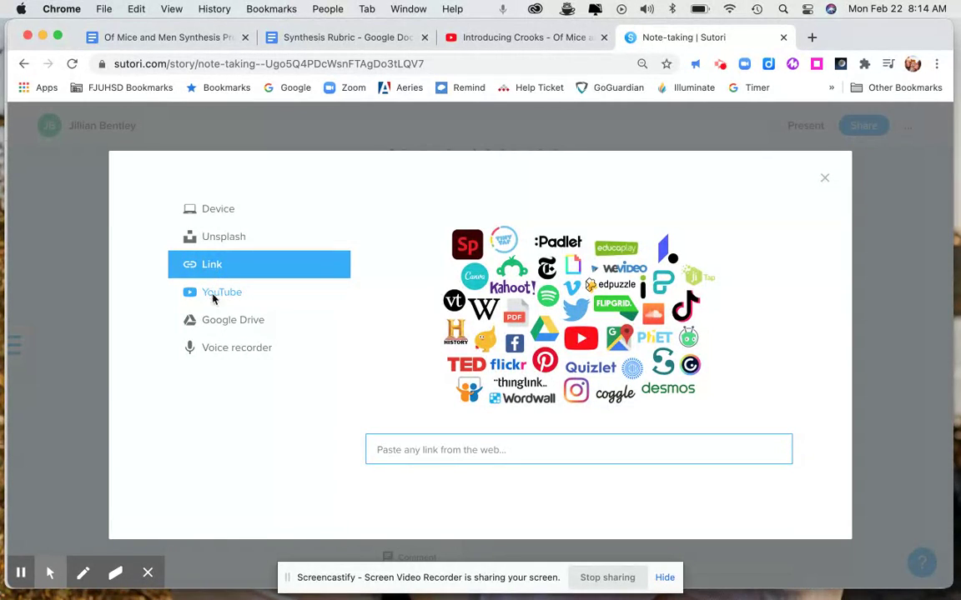
{"action": "left_click", "coordinate": [213, 293]}
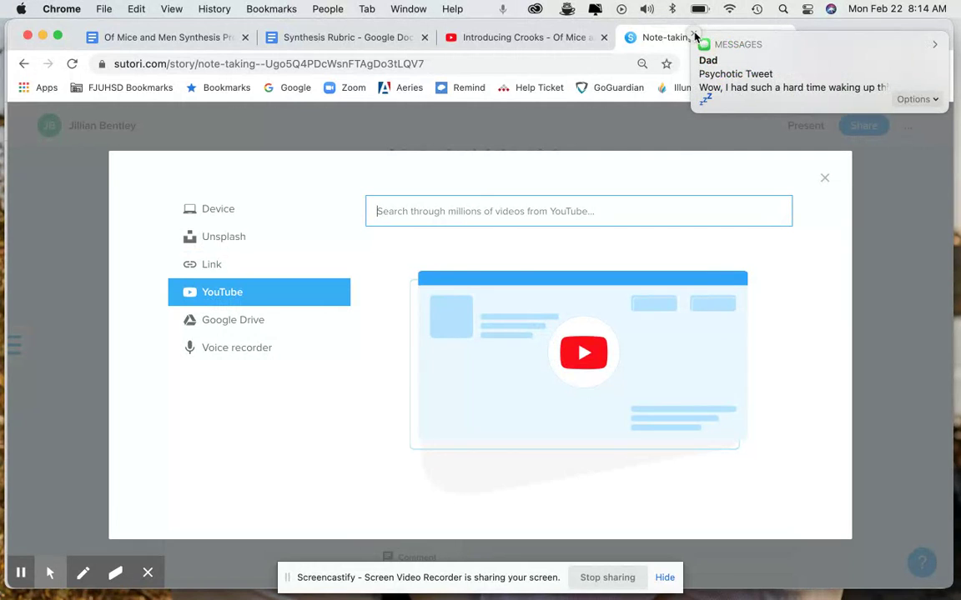
{"action": "left_click", "coordinate": [694, 37]}
{"action": "left_click", "coordinate": [500, 43]}
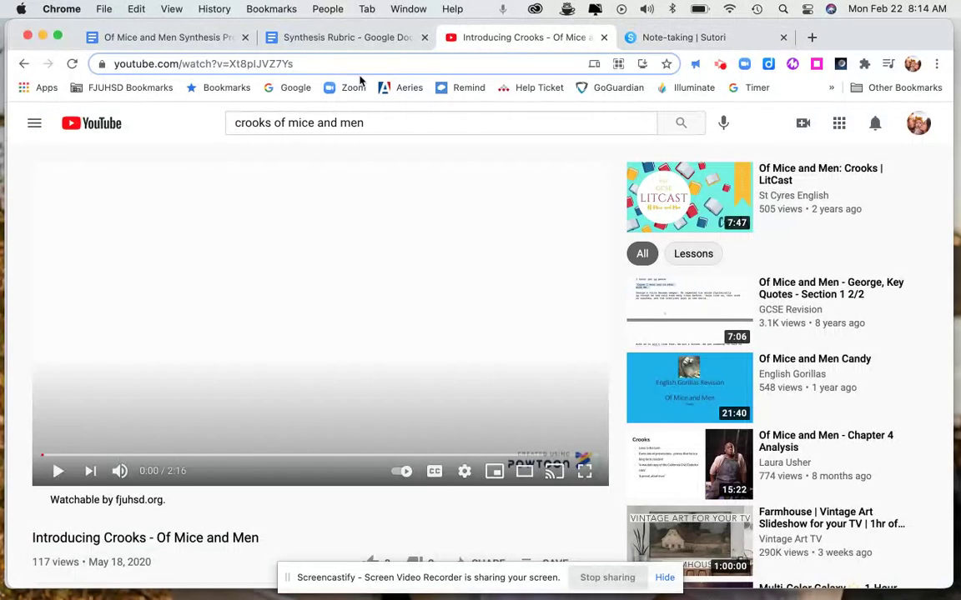
{"action": "left_click", "coordinate": [320, 64]}
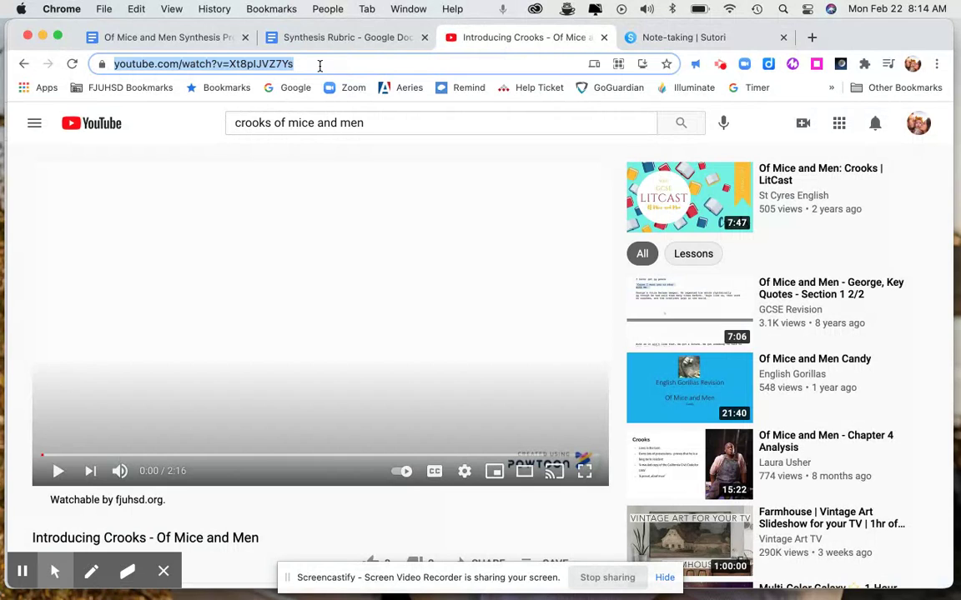
{"action": "left_click", "coordinate": [657, 42]}
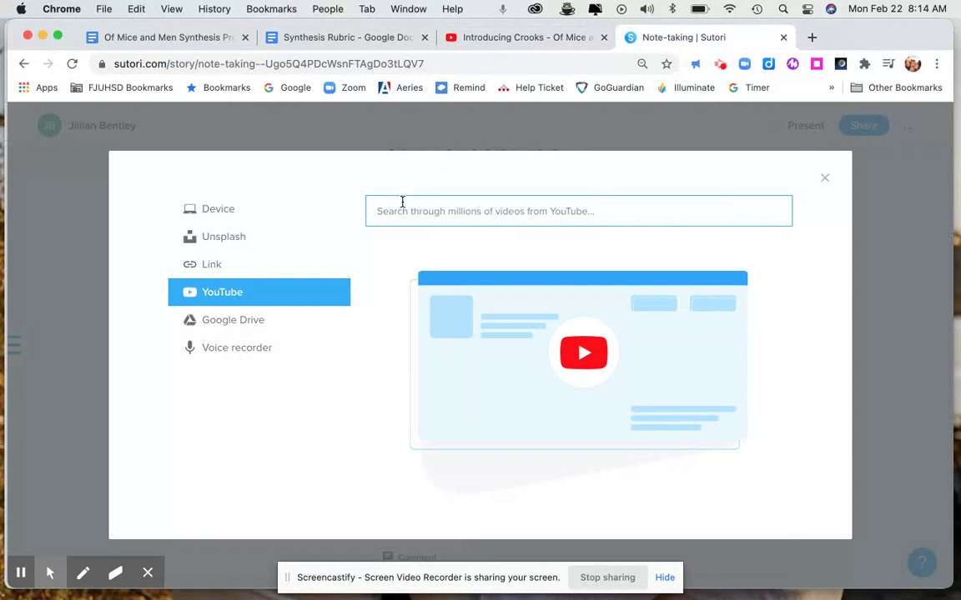
{"action": "key", "text": "ctrl+v"}
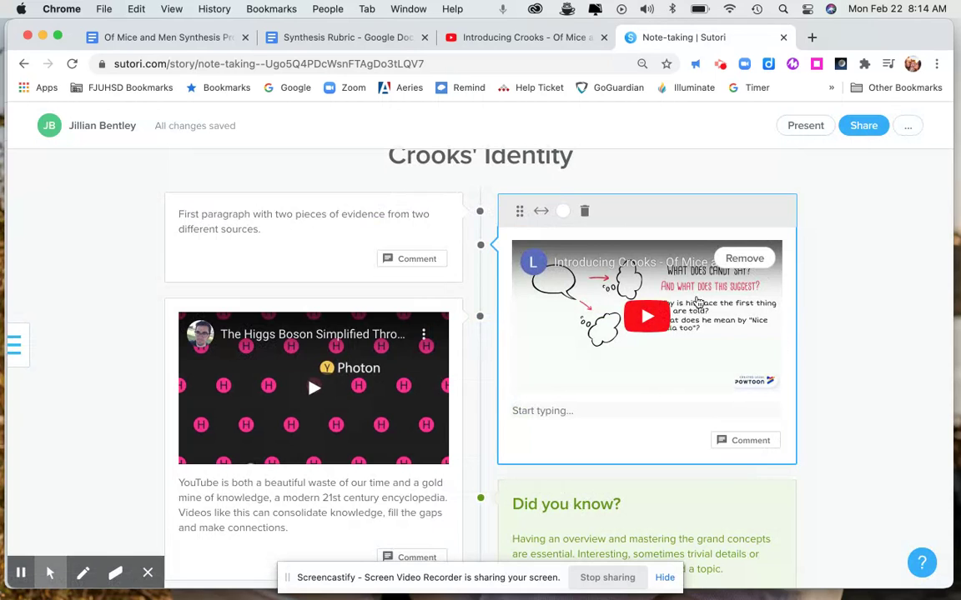
{"action": "left_click", "coordinate": [840, 310]}
Delete the template's Higgs Boson video card from the Crooks' Identity section.
{"action": "scroll", "coordinate": [445, 416], "scroll_direction": "down", "scroll_amount": 1}
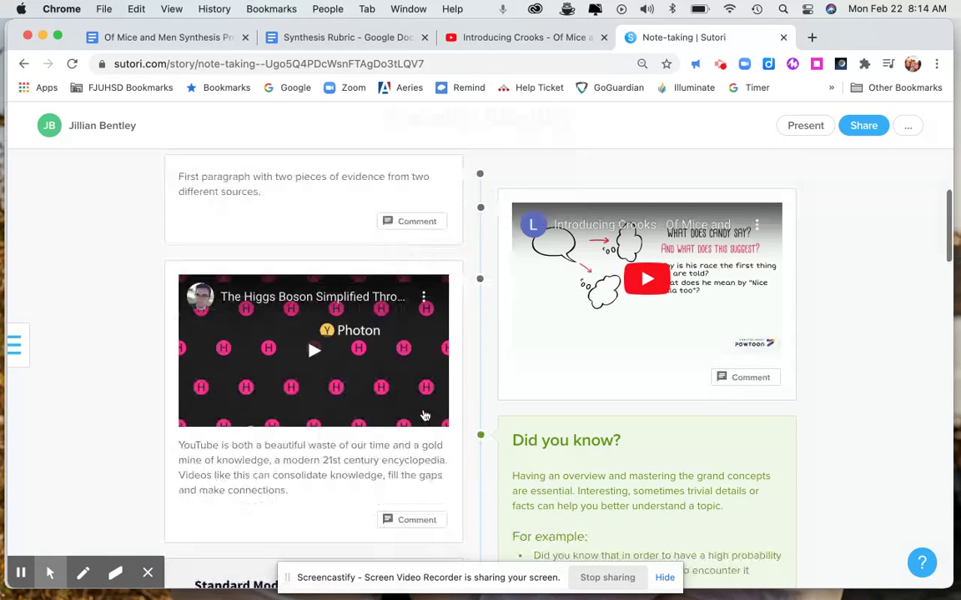
{"action": "left_click", "coordinate": [349, 382]}
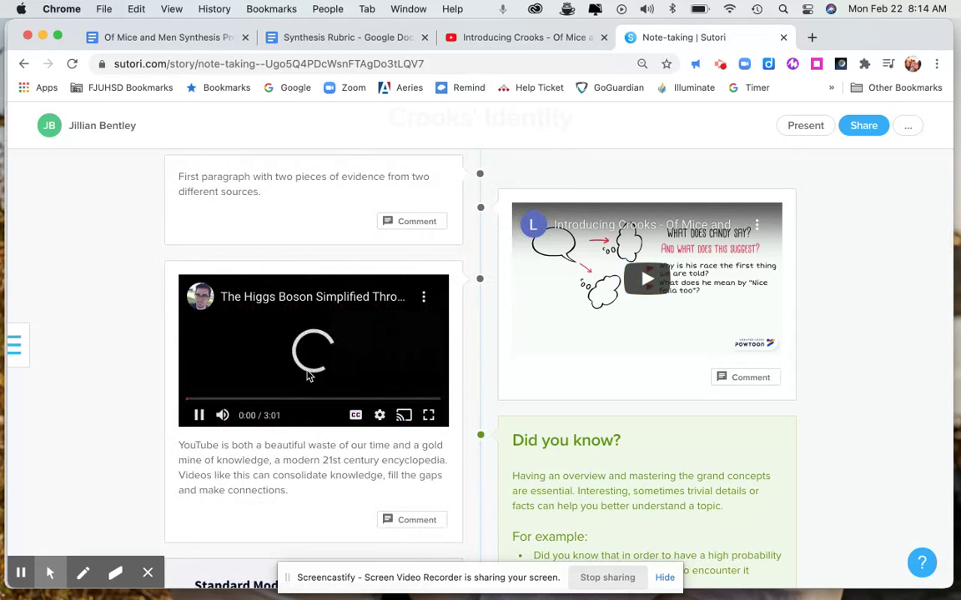
{"action": "left_click", "coordinate": [198, 414]}
{"action": "left_click", "coordinate": [253, 475]}
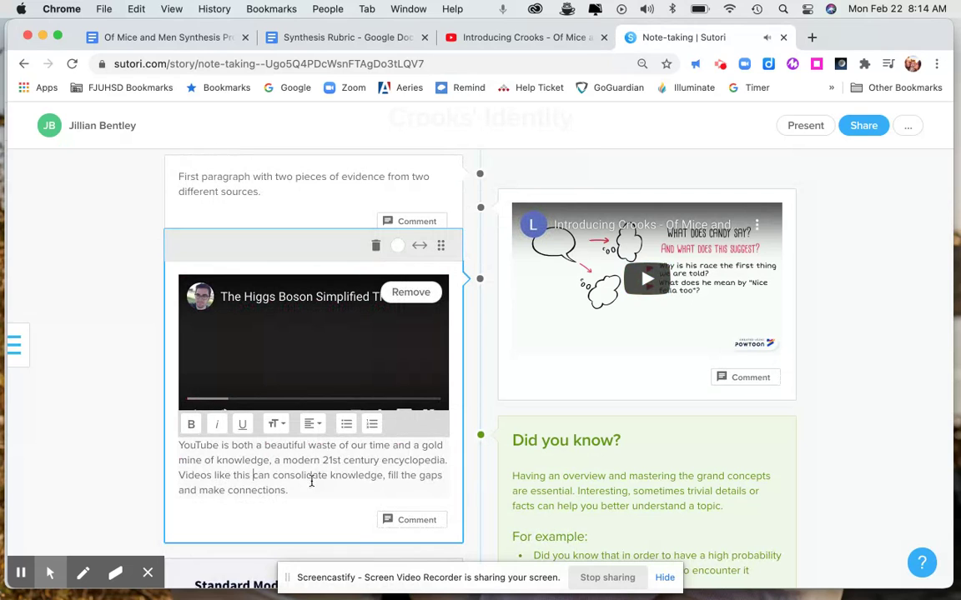
{"action": "left_click", "coordinate": [376, 248]}
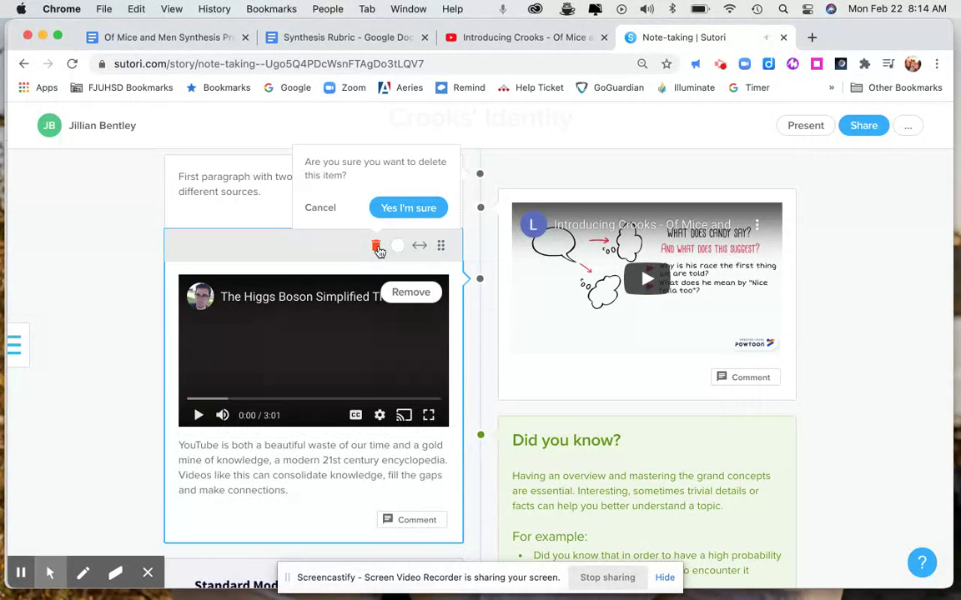
{"action": "left_click", "coordinate": [407, 207]}
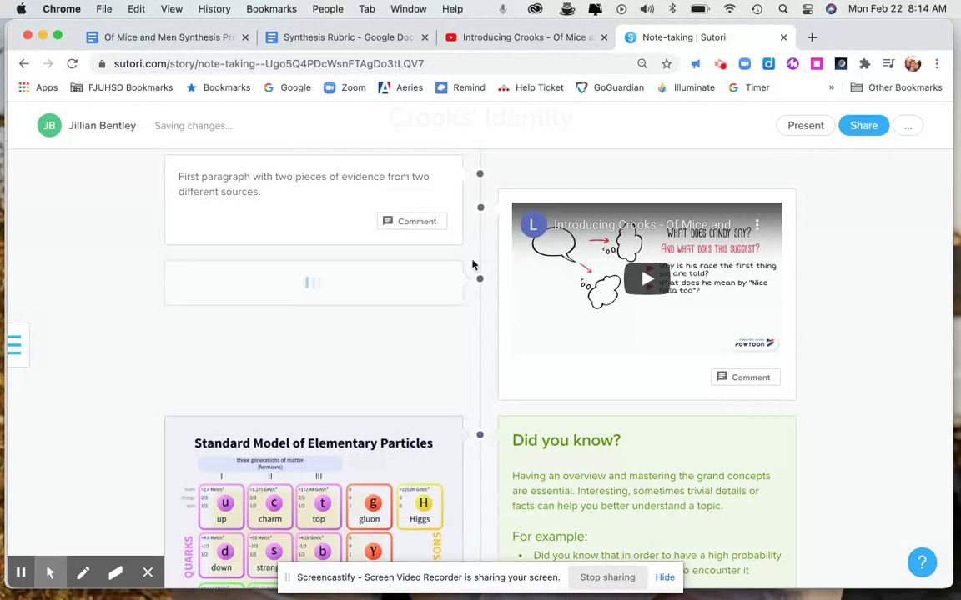
Add an image item after the Crooks video and upload Of-Mice-and-Men-Crooks.jpg from the Desktop folder.
{"action": "mouse_move", "coordinate": [481, 248]}
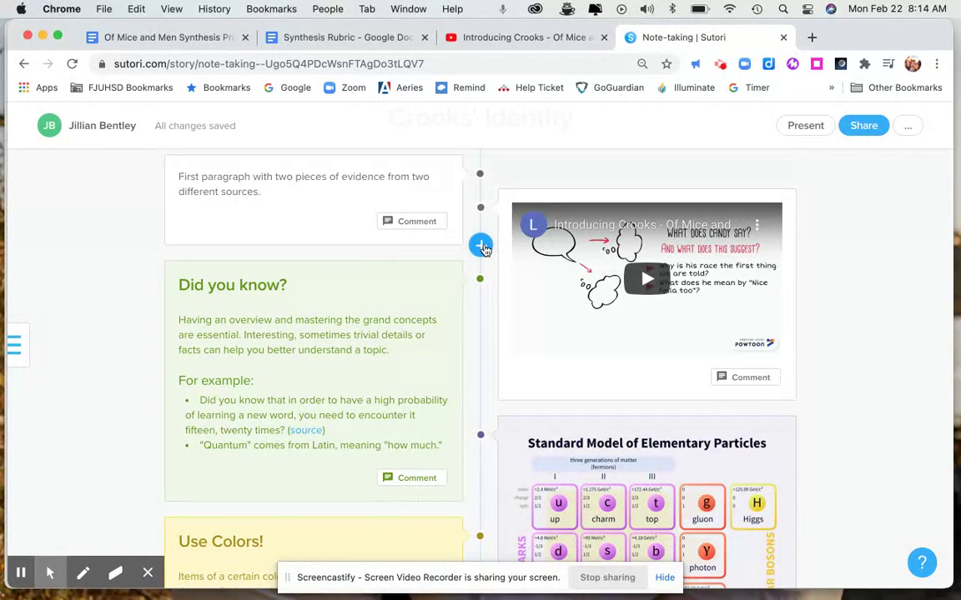
{"action": "left_click", "coordinate": [481, 246]}
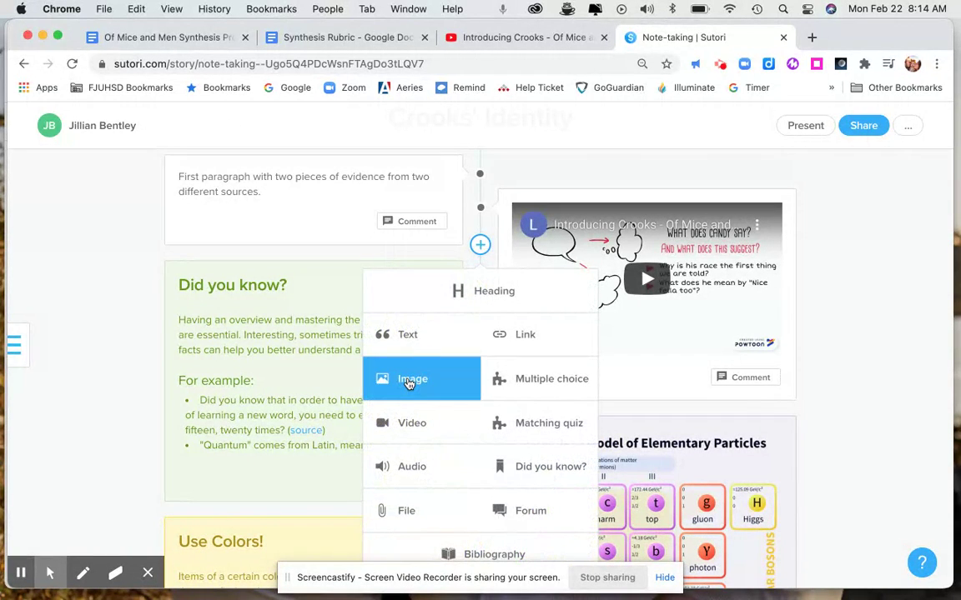
{"action": "left_click", "coordinate": [409, 380]}
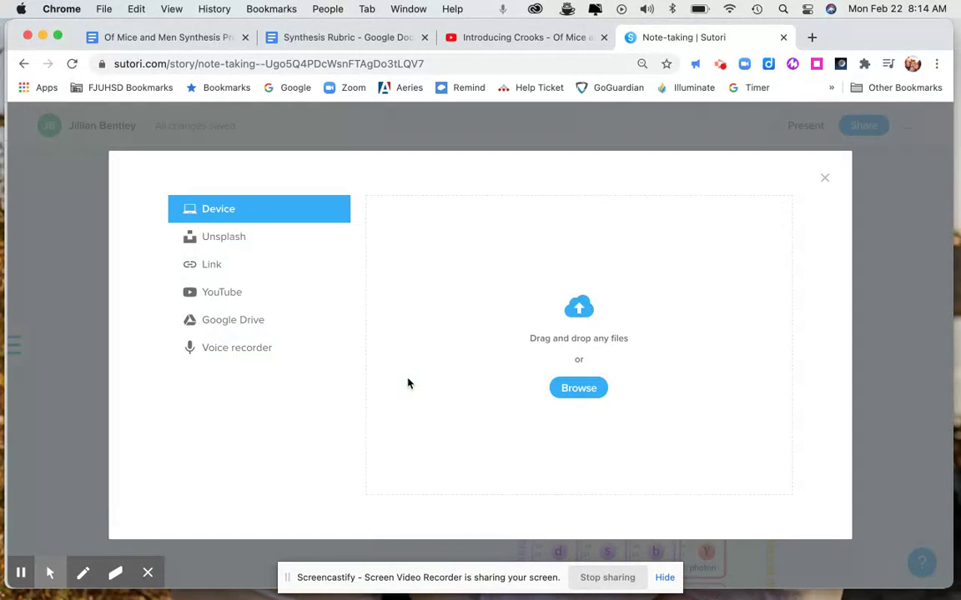
{"action": "left_click", "coordinate": [578, 388]}
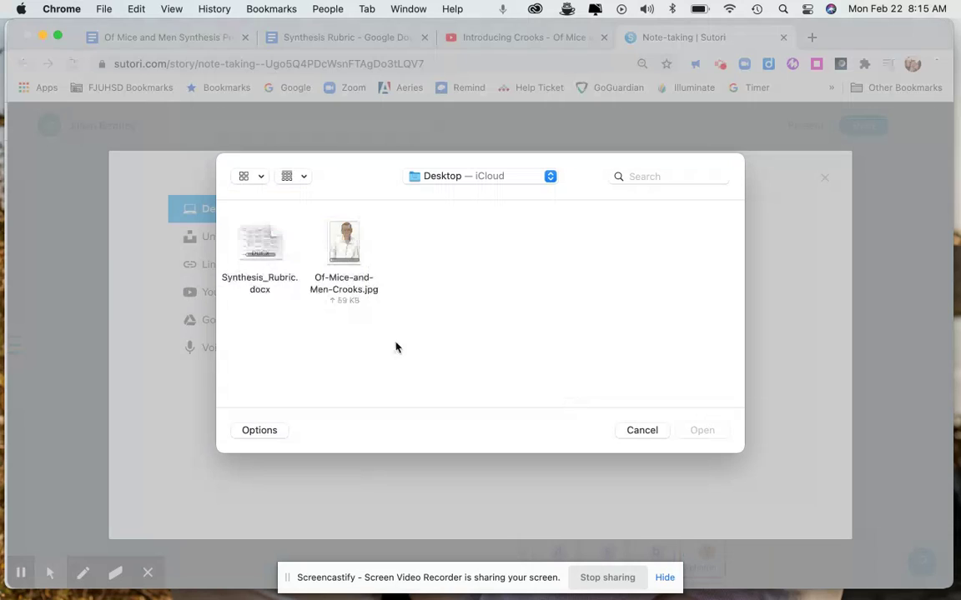
{"action": "left_click", "coordinate": [356, 229]}
{"action": "left_click", "coordinate": [704, 430]}
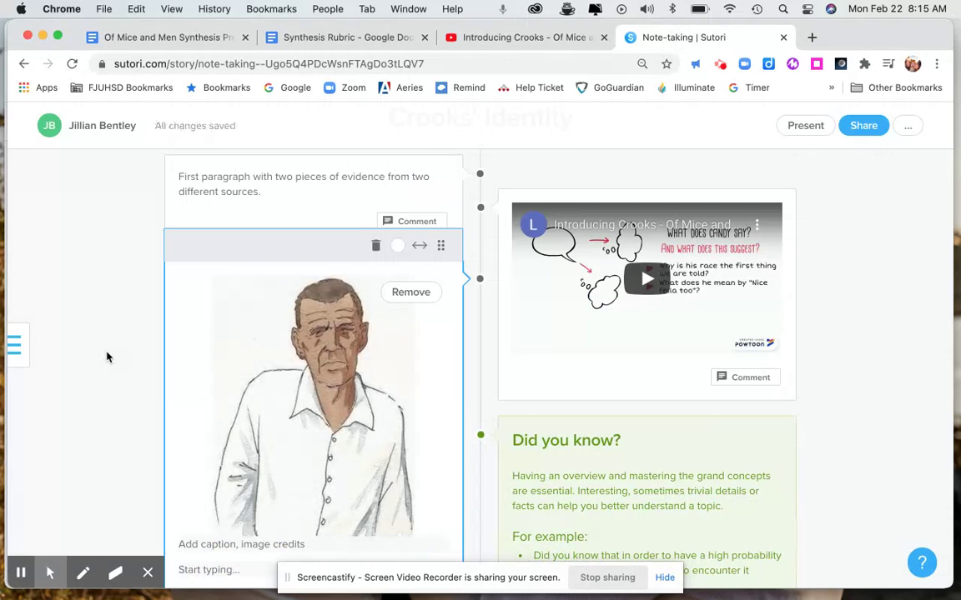
Caption the Crooks image "Crooks is judged by how he looks and his race. His identity can be defined as formed by others' discrimination toward him.".
{"action": "scroll", "coordinate": [107, 357], "scroll_direction": "down", "scroll_amount": 3}
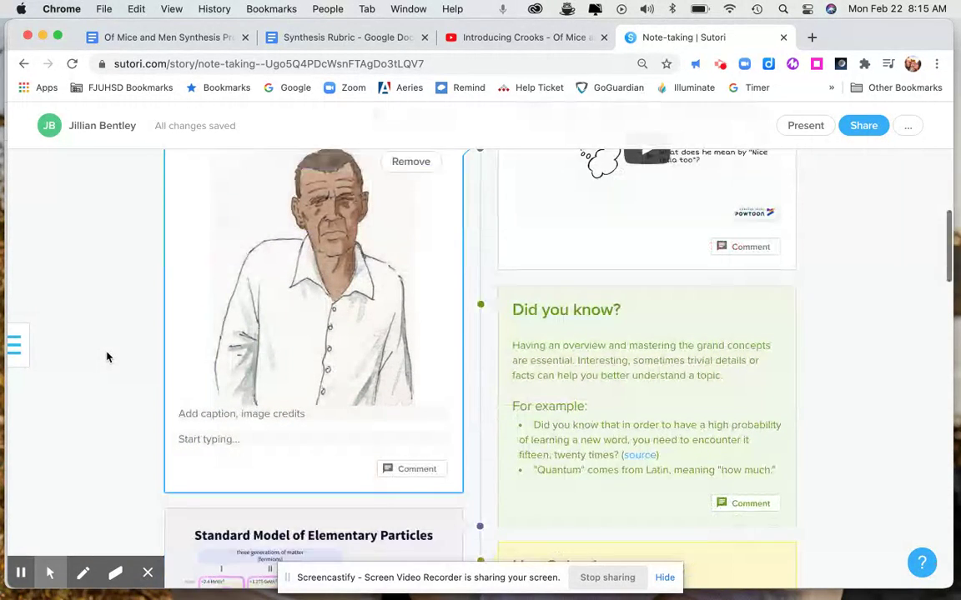
{"action": "left_click", "coordinate": [221, 415]}
{"action": "type", "text": "Croo"}
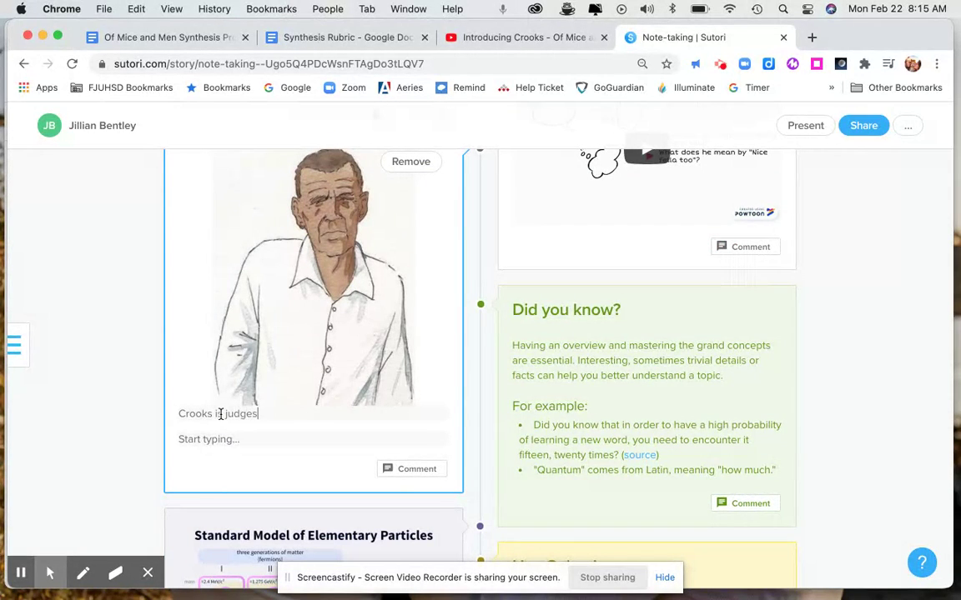
{"action": "type", "text": "ks is judged by how he looks and his rac"}
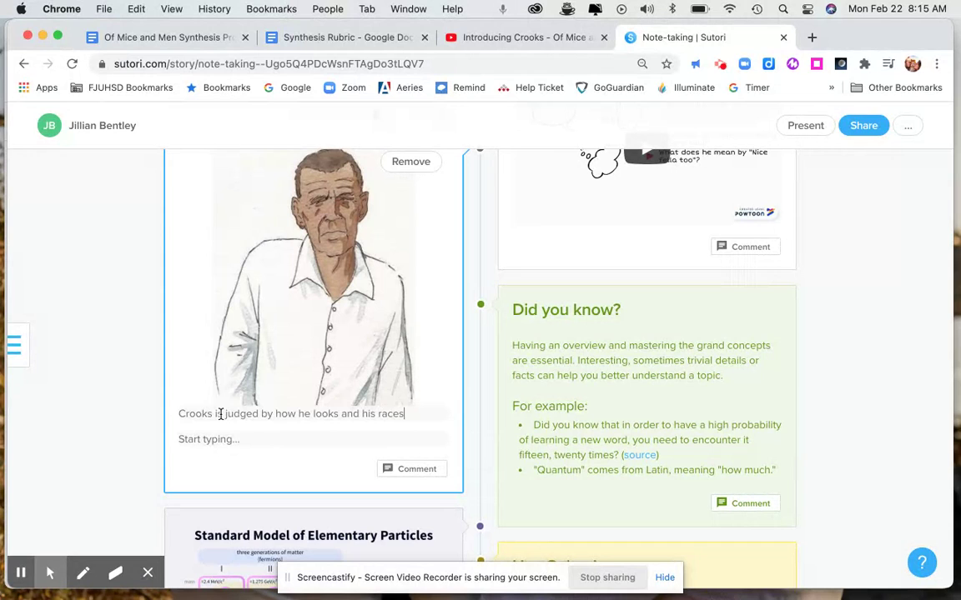
{"action": "type", "text": "e. he "}
{"action": "type", "text": "identity can be d"}
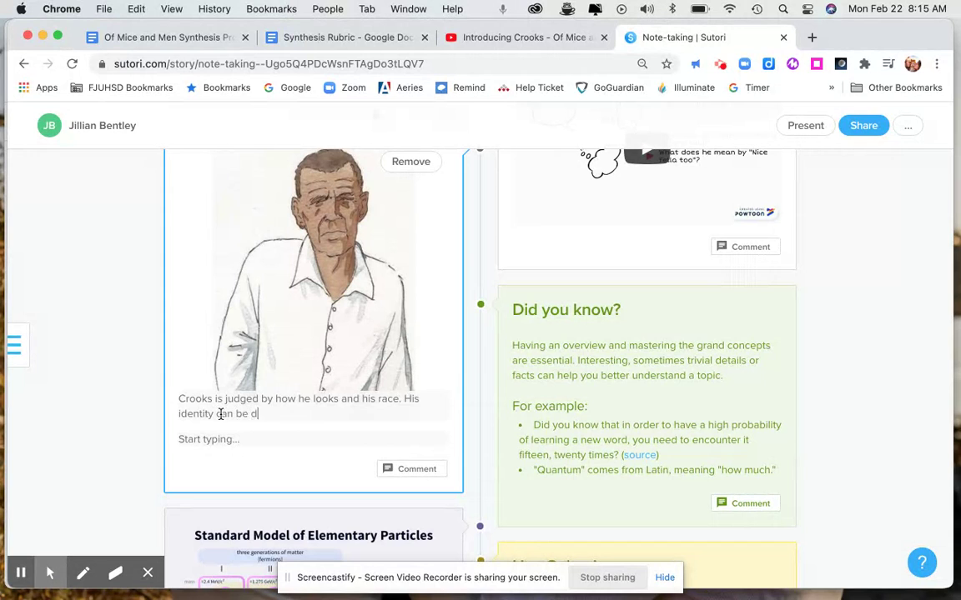
{"action": "type", "text": "efined as formed by "}
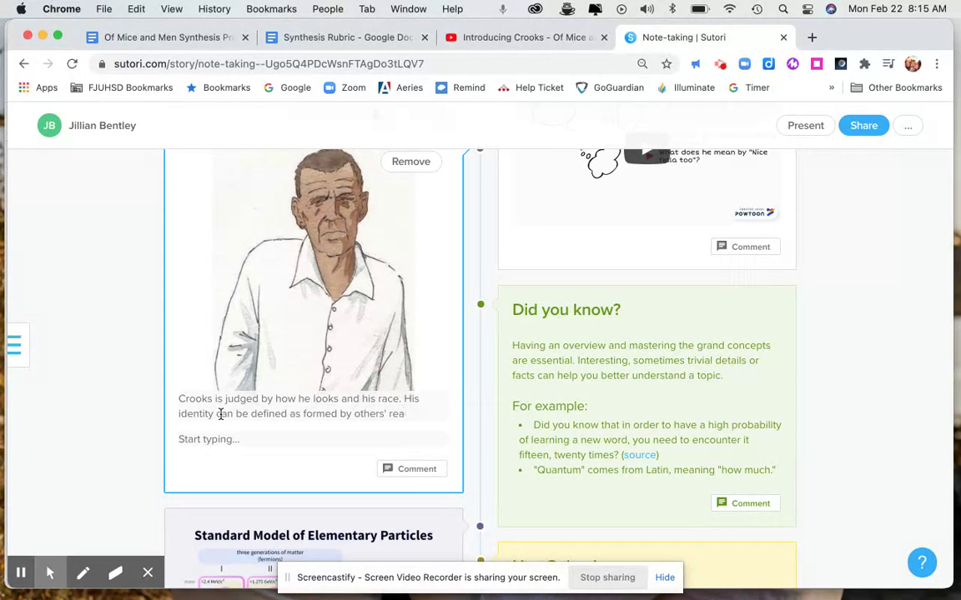
{"action": "type", "text": "others' discrimination toward him."}
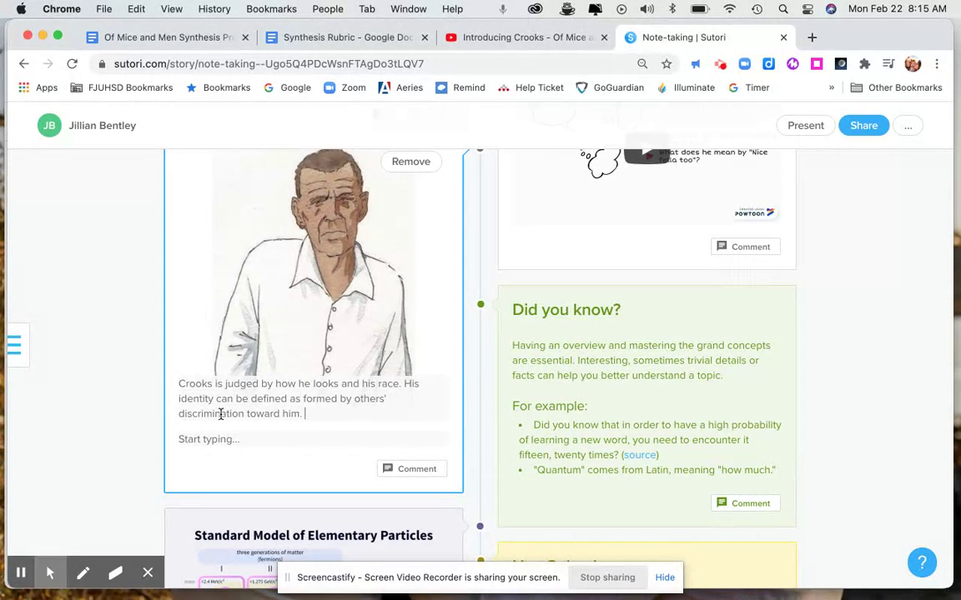
{"action": "left_click", "coordinate": [74, 427]}
{"action": "left_click", "coordinate": [233, 331]}
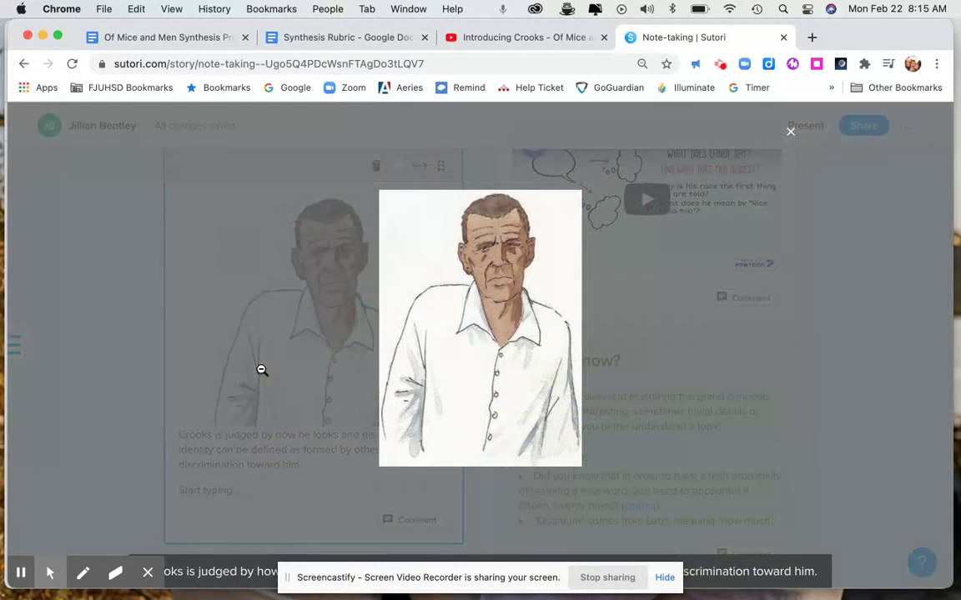
{"action": "left_click", "coordinate": [790, 136]}
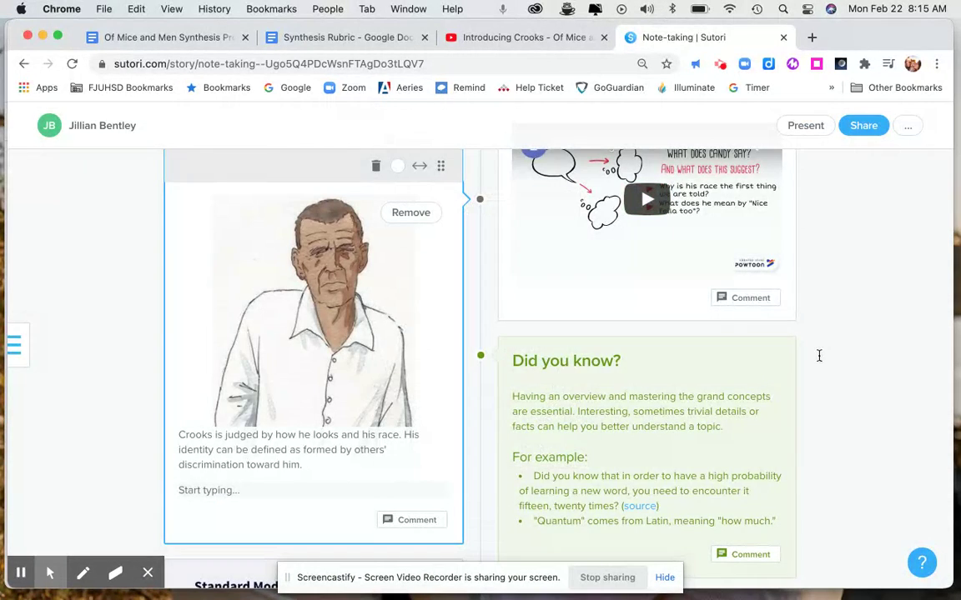
Add a "Did you know?" item after the Crooks image with the text "Crooks lives in isolation.".
{"action": "scroll", "coordinate": [889, 365], "scroll_direction": "up", "scroll_amount": 3}
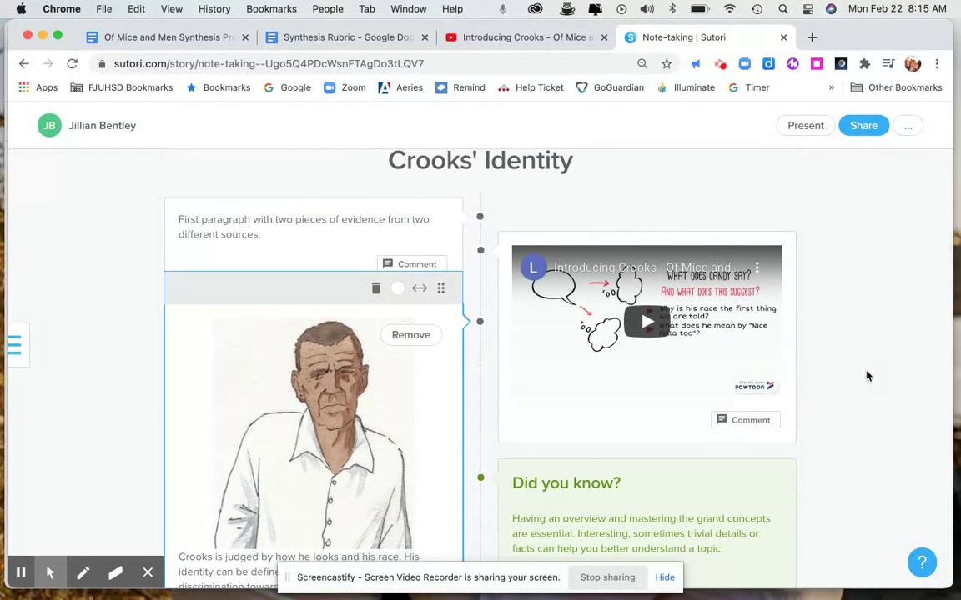
{"action": "scroll", "coordinate": [561, 414], "scroll_direction": "down", "scroll_amount": 4}
{"action": "scroll", "coordinate": [562, 413], "scroll_direction": "up", "scroll_amount": 2}
{"action": "left_click", "coordinate": [482, 312]}
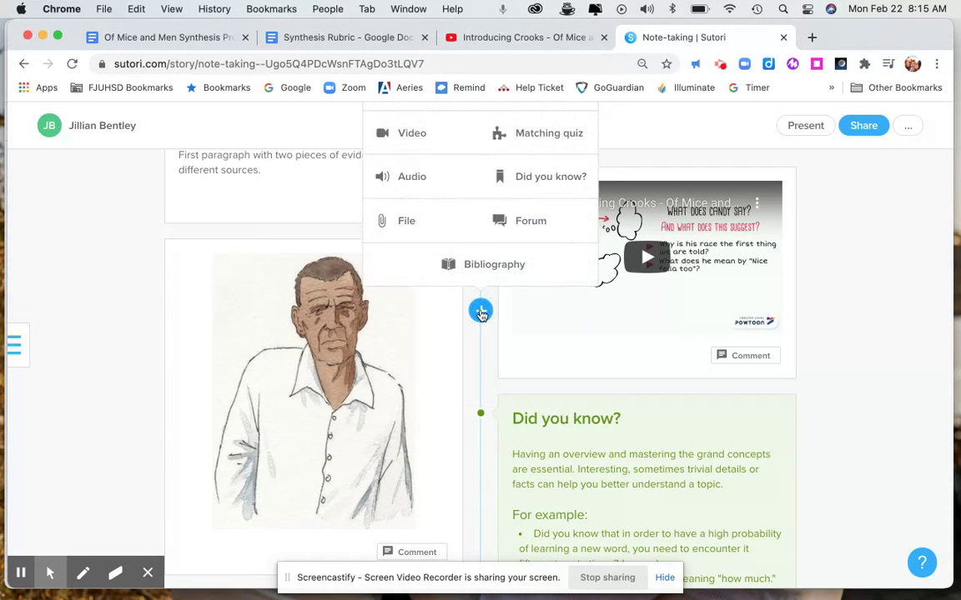
{"action": "left_click", "coordinate": [528, 186]}
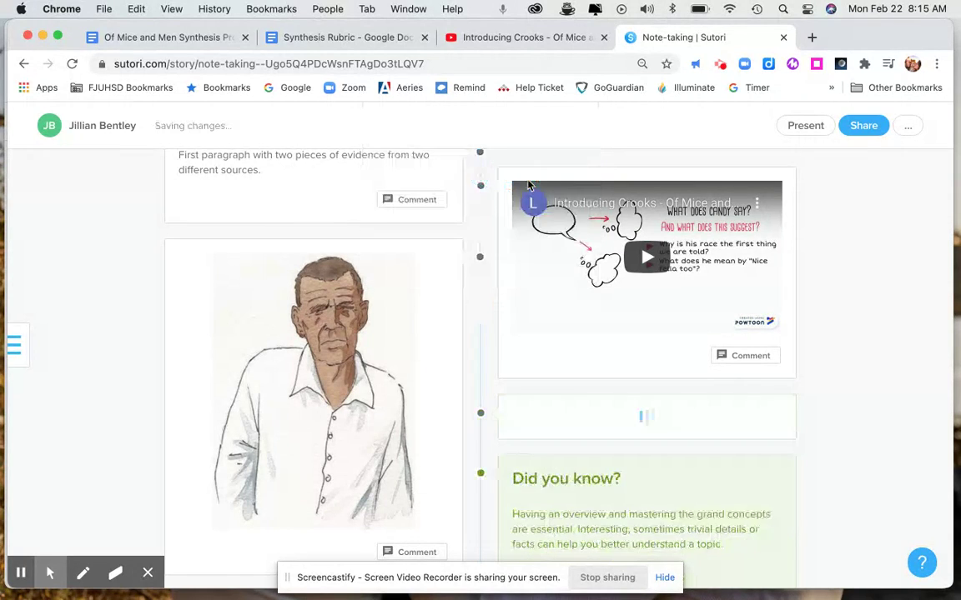
{"action": "type", "text": "Crooks lives in isolation."}
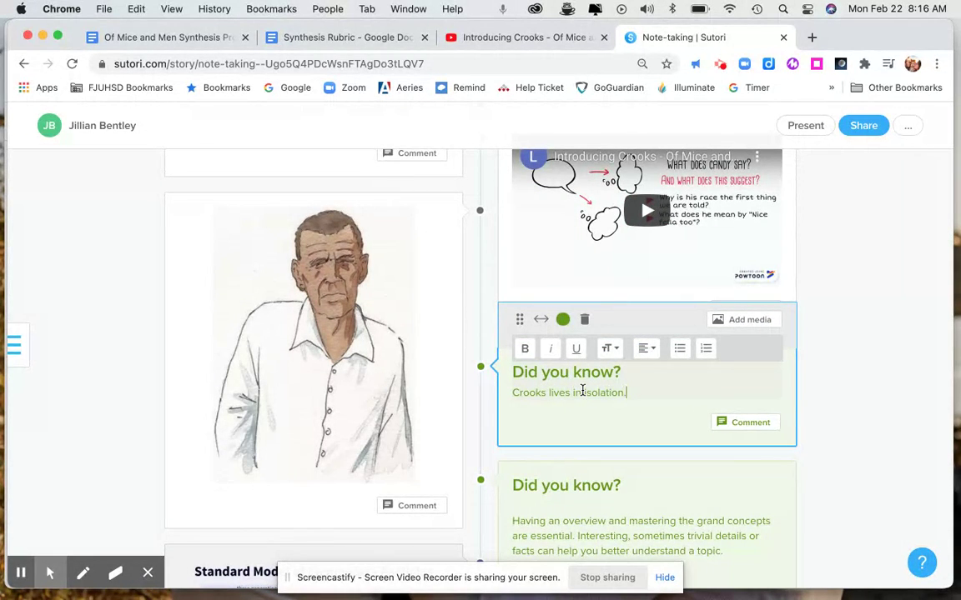
Change the color of the "Crooks lives in isolation." fact item to blue.
{"action": "left_click", "coordinate": [563, 319]}
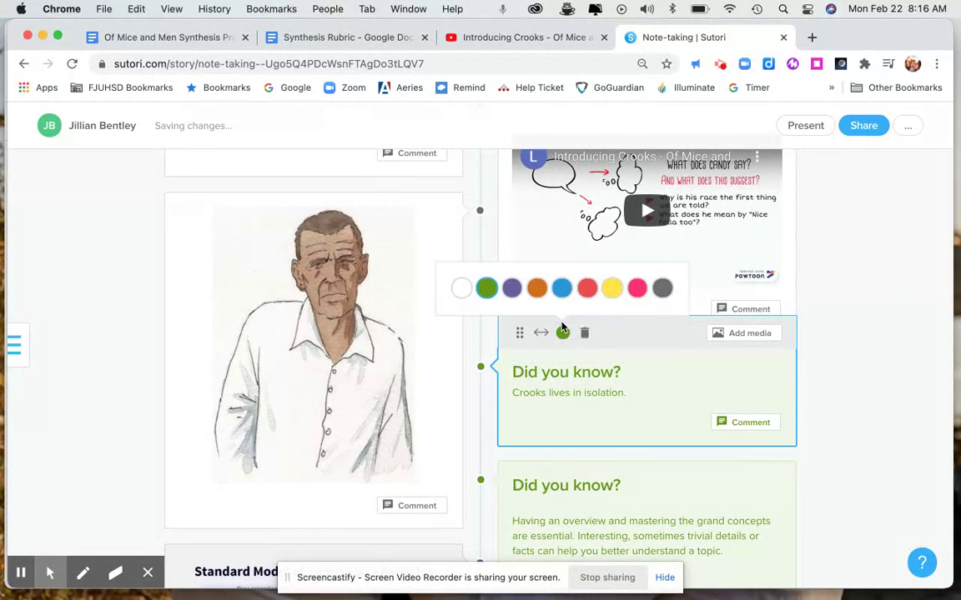
{"action": "left_click", "coordinate": [562, 289]}
{"action": "left_click", "coordinate": [838, 382]}
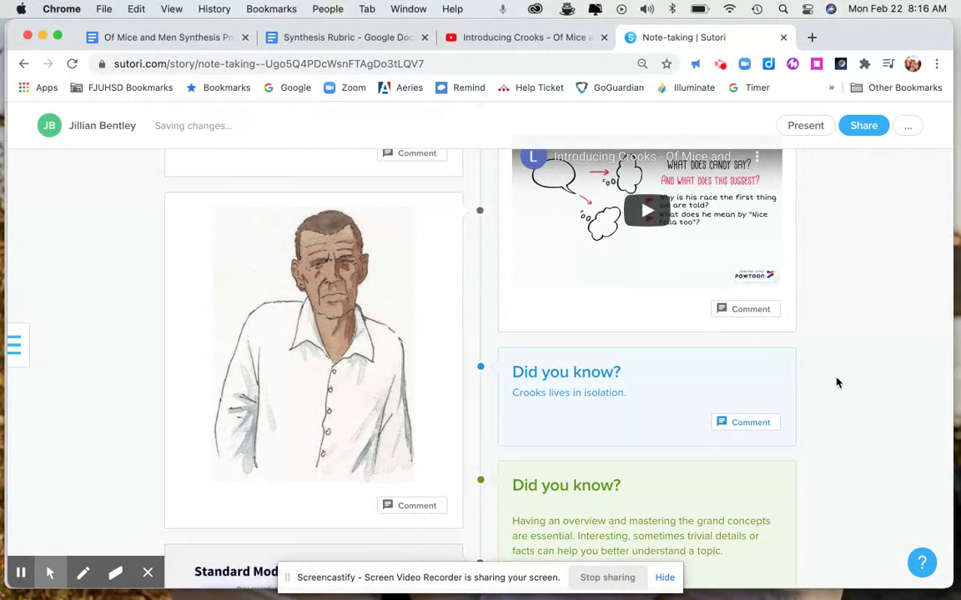
{"action": "scroll", "coordinate": [642, 409], "scroll_direction": "down", "scroll_amount": 4}
{"action": "scroll", "coordinate": [562, 387], "scroll_direction": "down", "scroll_amount": 1}
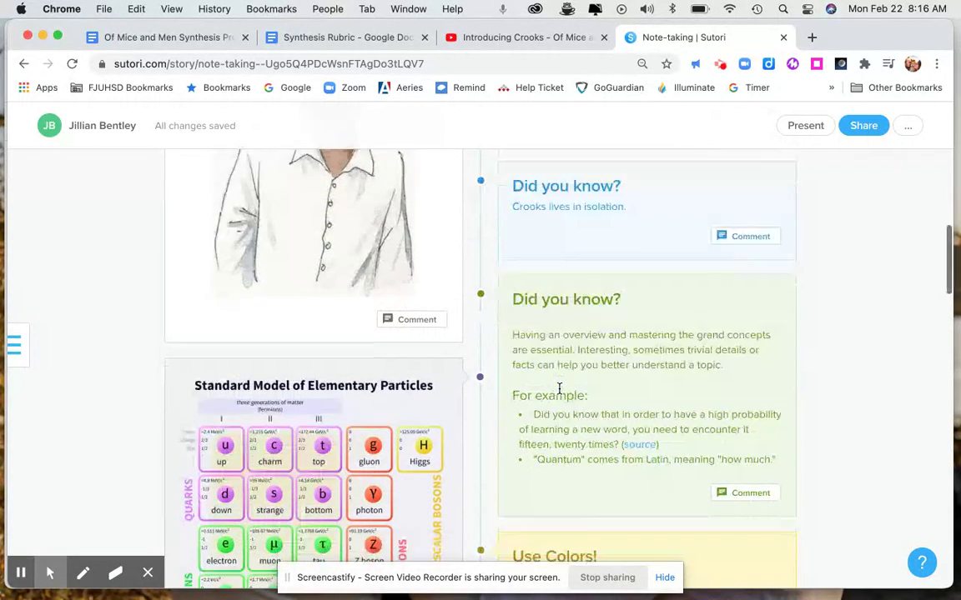
{"action": "scroll", "coordinate": [555, 386], "scroll_direction": "up", "scroll_amount": 2}
{"action": "left_click", "coordinate": [482, 347]}
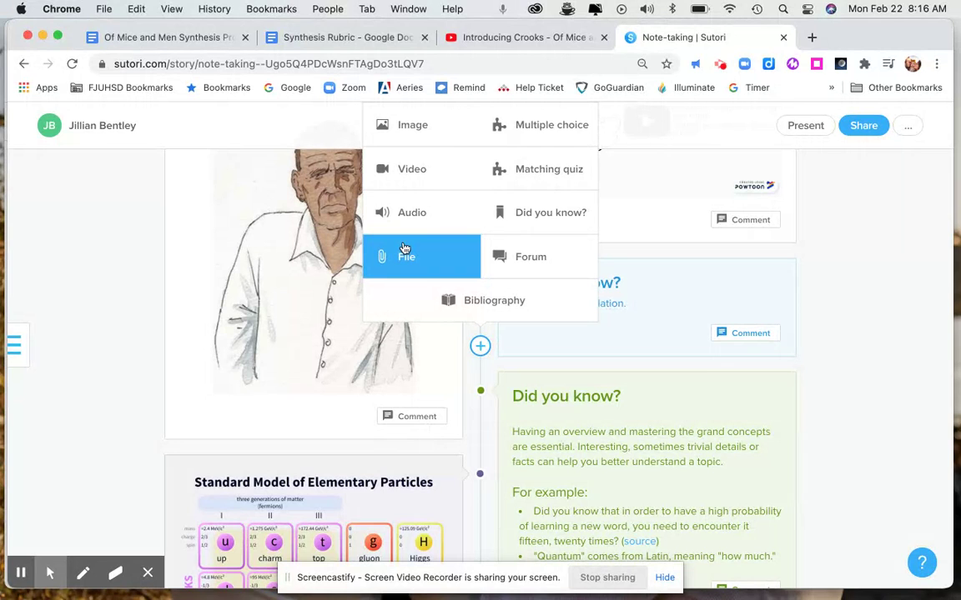
{"action": "left_click", "coordinate": [854, 226]}
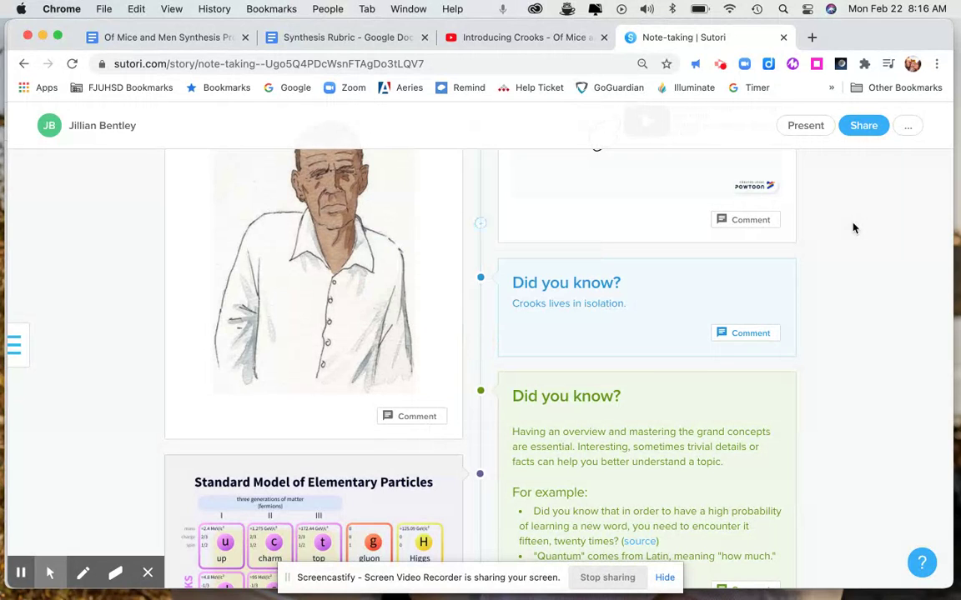
{"action": "scroll", "coordinate": [594, 247], "scroll_direction": "up", "scroll_amount": 3}
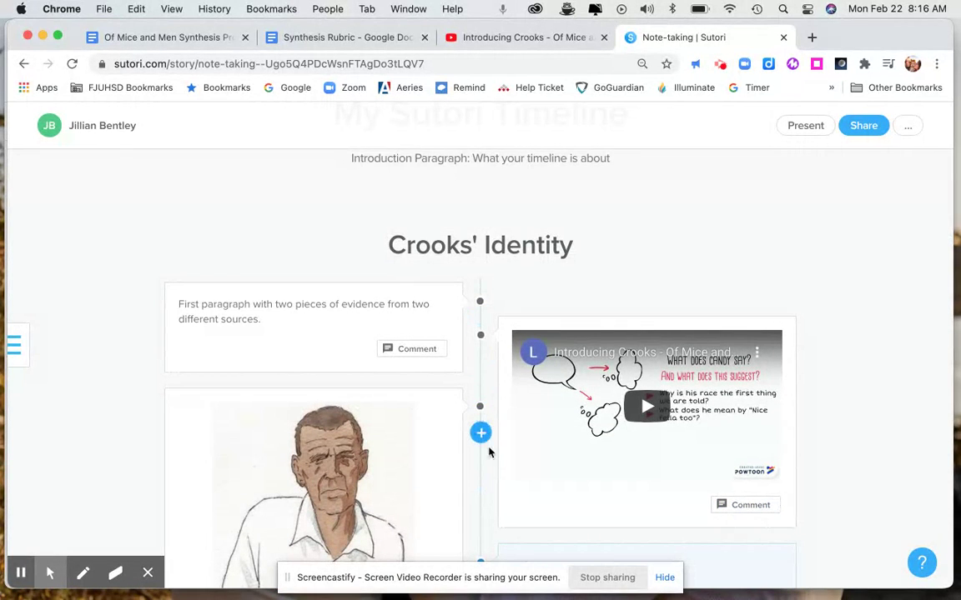
{"action": "scroll", "coordinate": [482, 472], "scroll_direction": "down", "scroll_amount": 1}
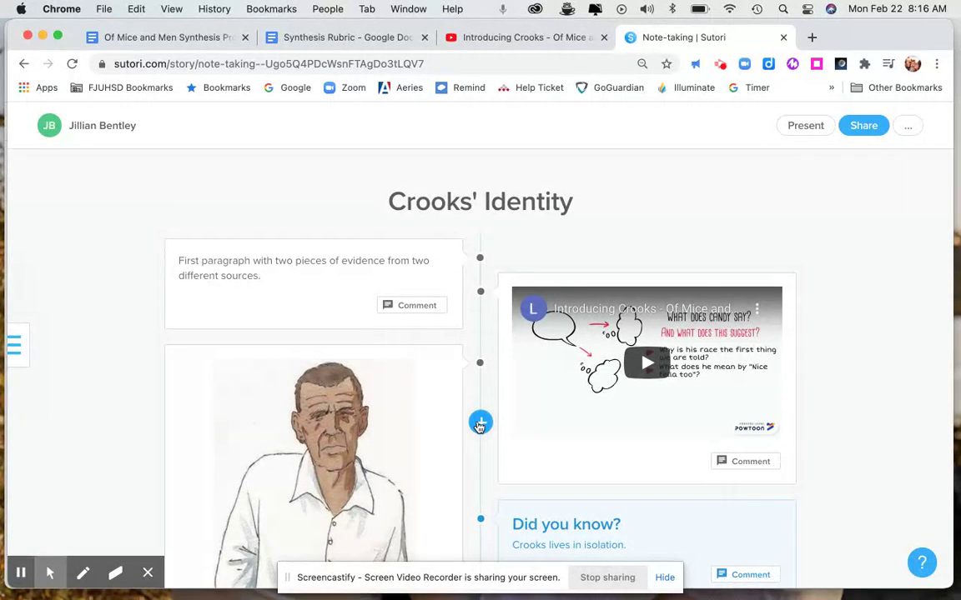
Replace the story title "My Sutori Timeline" with "How Identity is Formed".
{"action": "scroll", "coordinate": [479, 426], "scroll_direction": "up", "scroll_amount": 5}
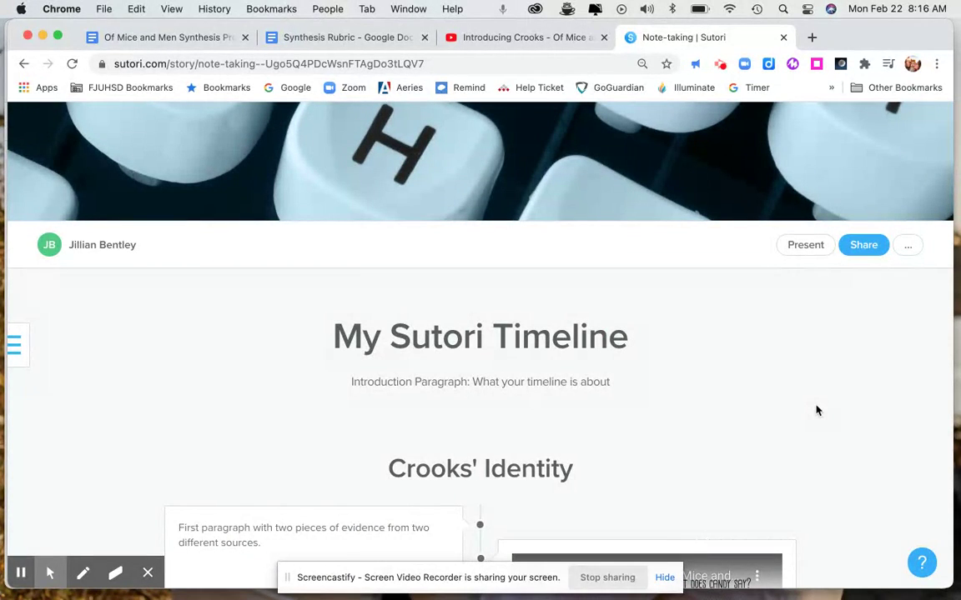
{"action": "scroll", "coordinate": [816, 410], "scroll_direction": "down", "scroll_amount": 2}
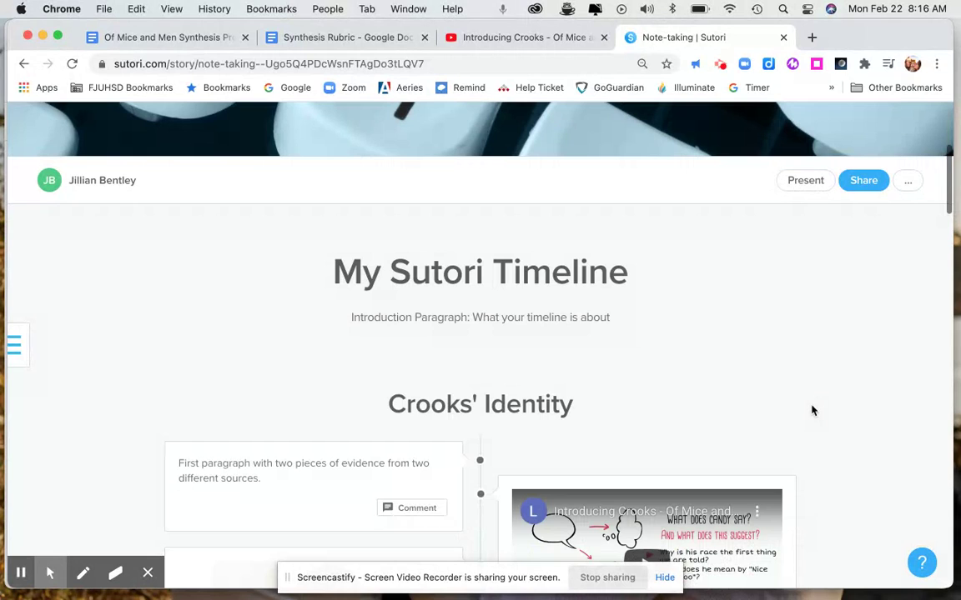
{"action": "double_click", "coordinate": [527, 271]}
{"action": "triple_click", "coordinate": [527, 271]}
{"action": "type", "text": "Ho"}
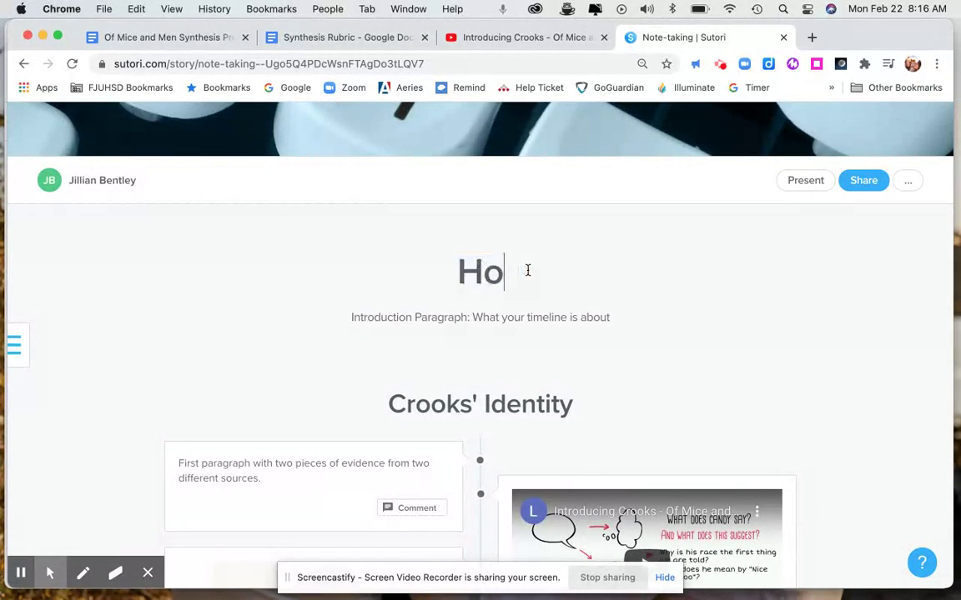
{"action": "type", "text": "w Idenitty"}
{"action": "key", "text": "BackSpace"}
{"action": "key", "text": "BackSpace"}
{"action": "type", "text": "y is"}
{"action": "key", "text": "BackSpace"}
{"action": "key", "text": "BackSpace"}
{"action": "key", "text": "BackSpace"}
{"action": "key", "text": "BackSpace"}
{"action": "key", "text": "BackSpace"}
{"action": "key", "text": "BackSpace"}
{"action": "key", "text": "BackSpace"}
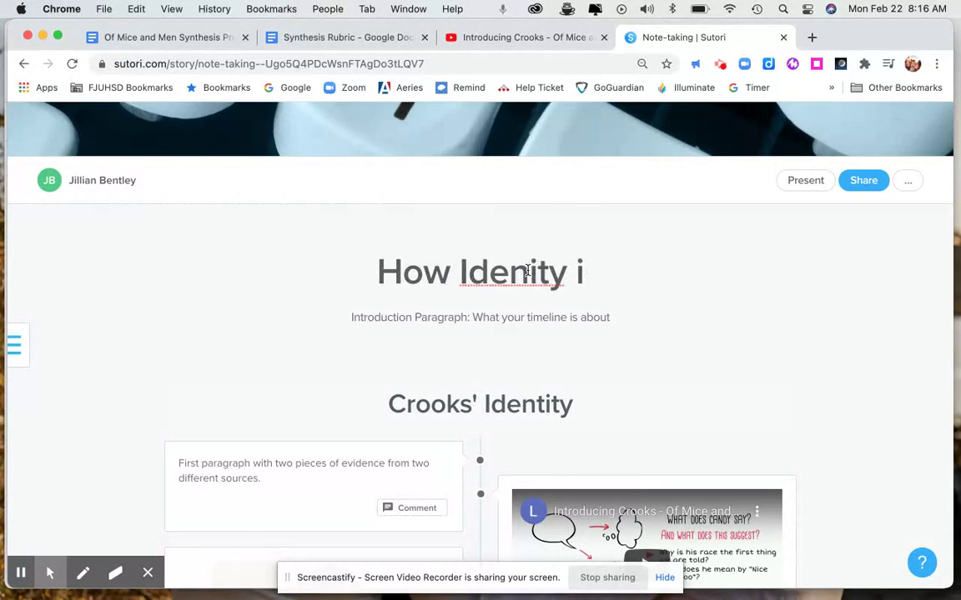
{"action": "type", "text": "tity is Formed"}
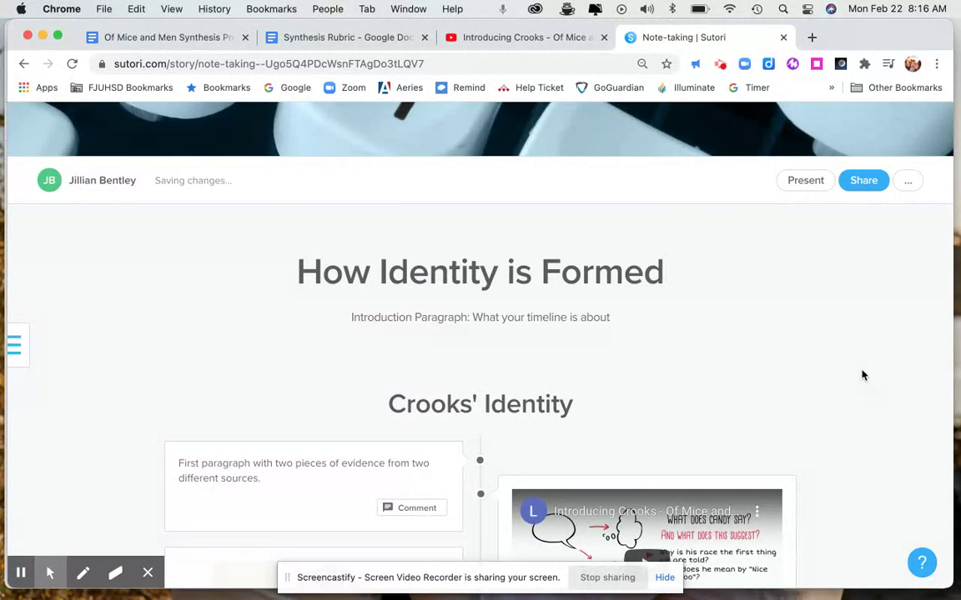
Insert an audio item after the template's green "Did you know?" card and close its voice recorder without recording.
{"action": "scroll", "coordinate": [834, 386], "scroll_direction": "down", "scroll_amount": 5}
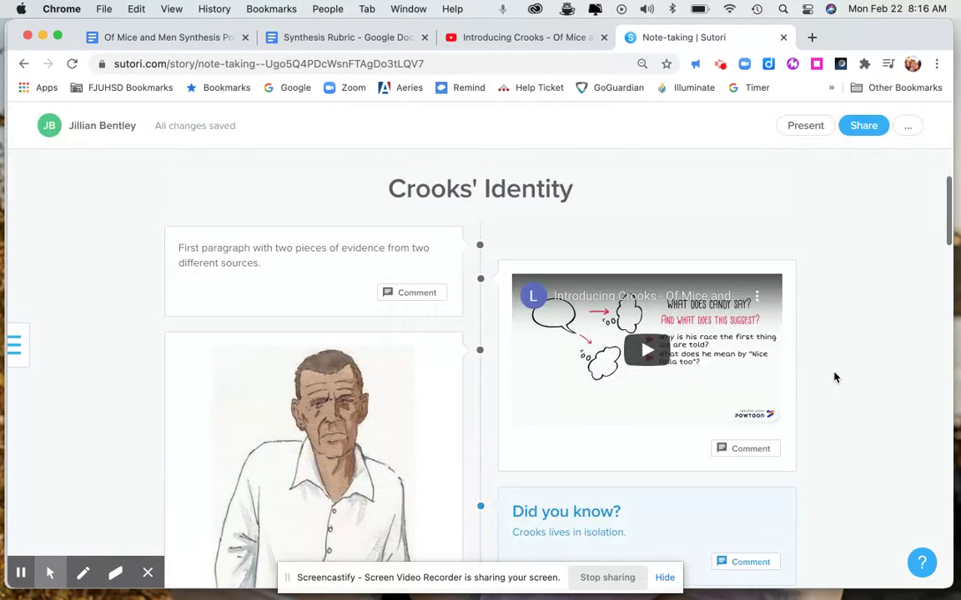
{"action": "scroll", "coordinate": [834, 380], "scroll_direction": "down", "scroll_amount": 4}
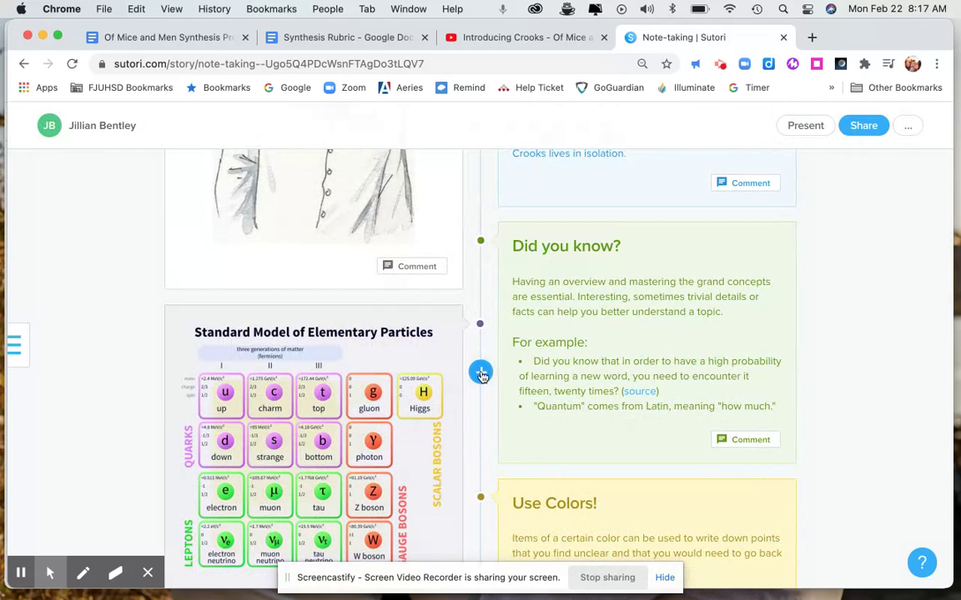
{"action": "left_click", "coordinate": [481, 373]}
{"action": "left_click", "coordinate": [412, 238]}
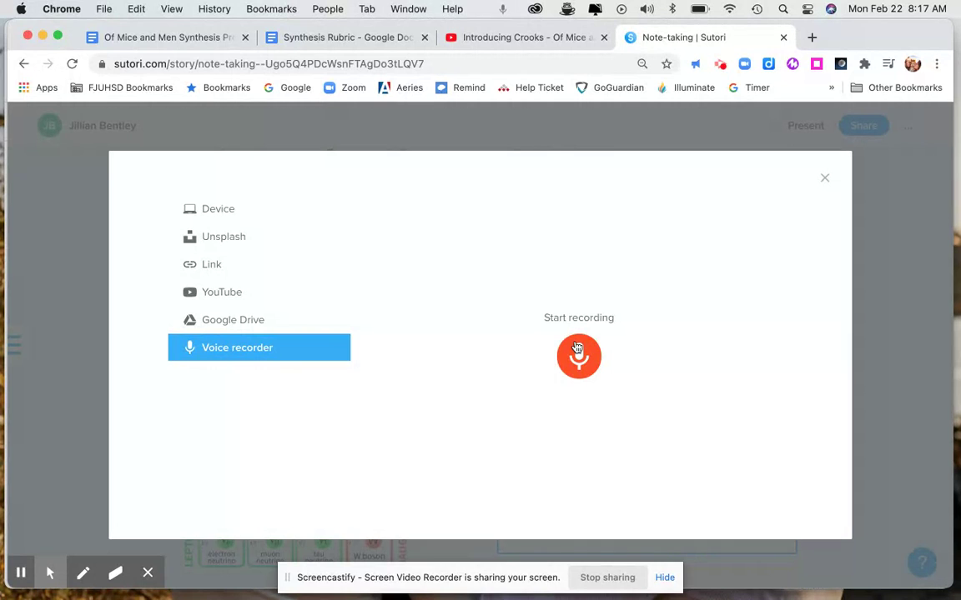
{"action": "left_click", "coordinate": [825, 179]}
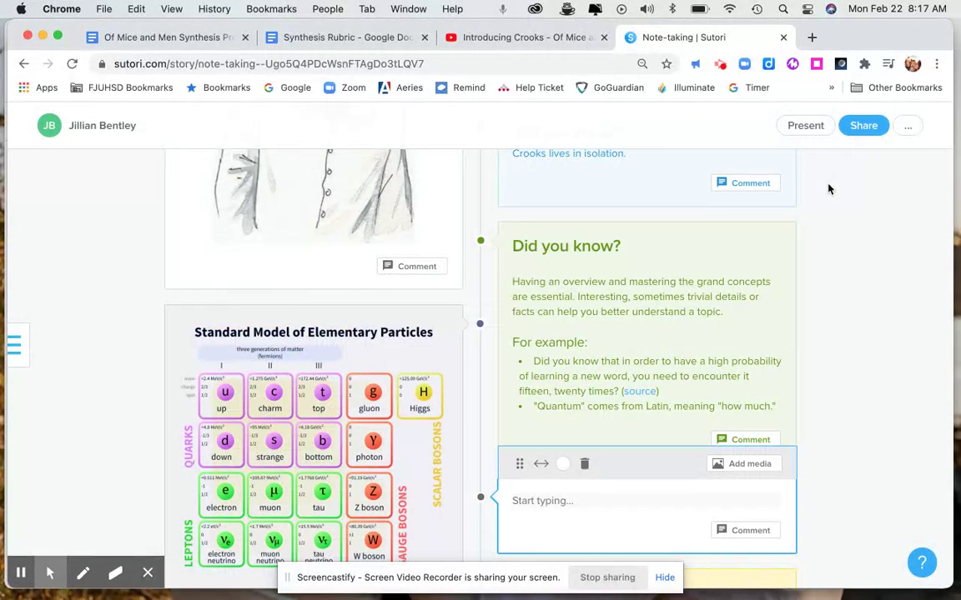
Extend the "Crooks' Identity" section heading to read "Crooks' Identity is Formed by Others".
{"action": "scroll", "coordinate": [839, 329], "scroll_direction": "down", "scroll_amount": 5}
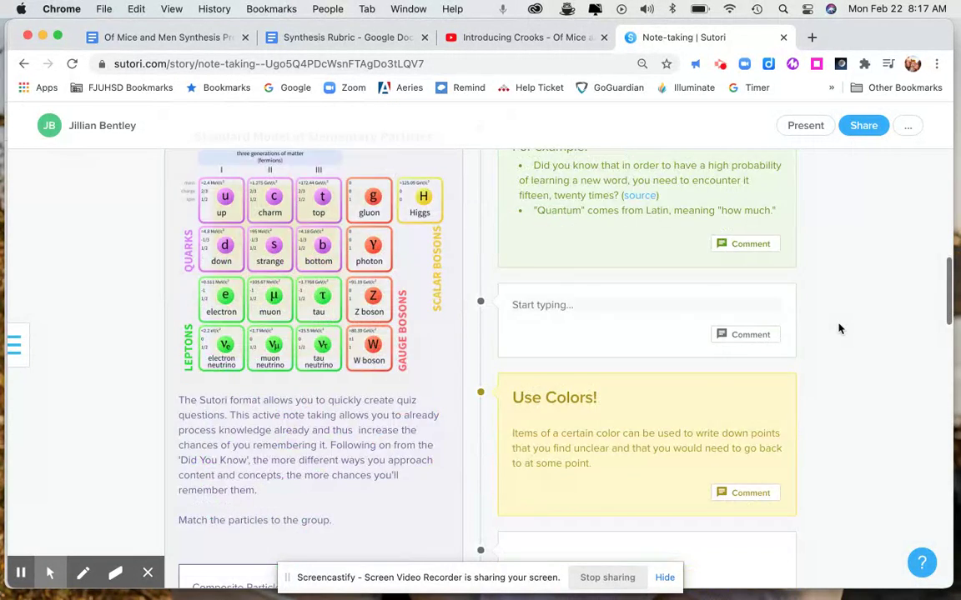
{"action": "scroll", "coordinate": [839, 329], "scroll_direction": "down", "scroll_amount": 3}
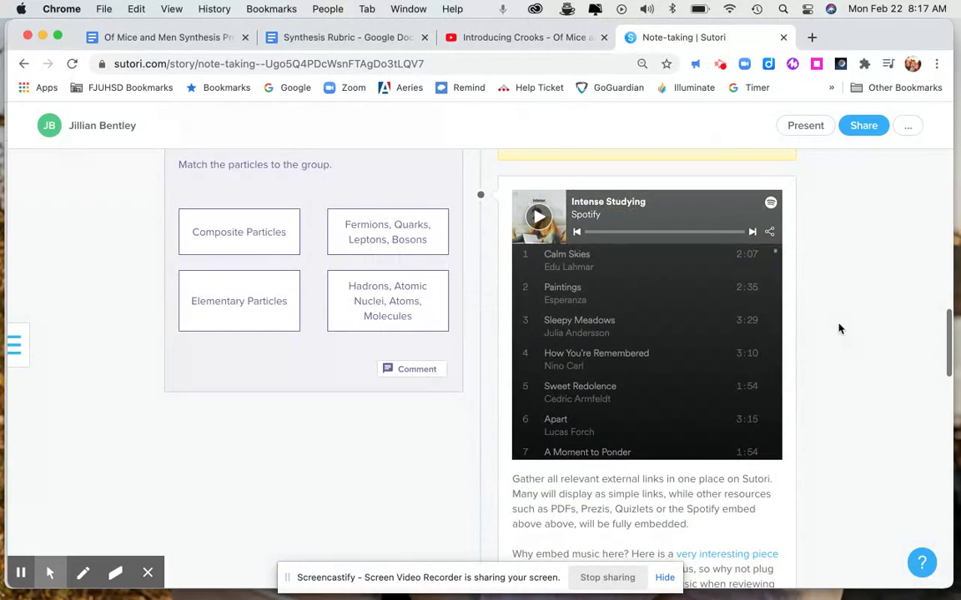
{"action": "scroll", "coordinate": [839, 329], "scroll_direction": "down", "scroll_amount": 7}
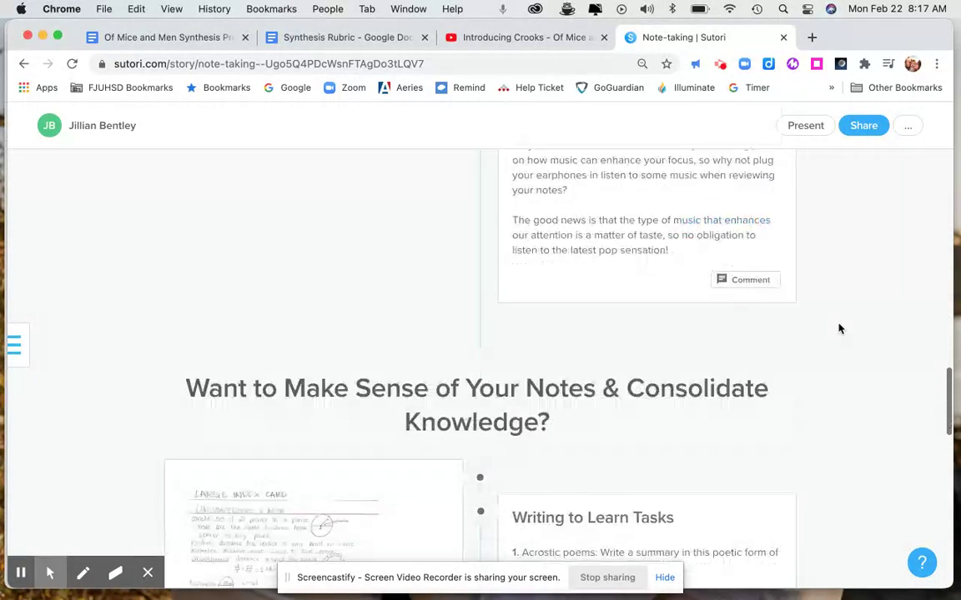
{"action": "scroll", "coordinate": [839, 329], "scroll_direction": "up", "scroll_amount": 12}
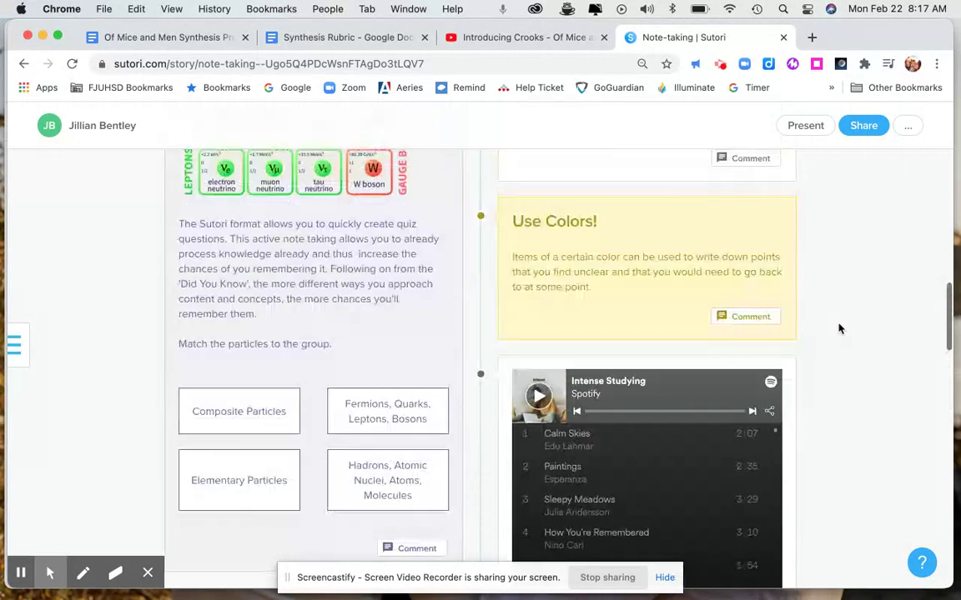
{"action": "scroll", "coordinate": [839, 327], "scroll_direction": "up", "scroll_amount": 15}
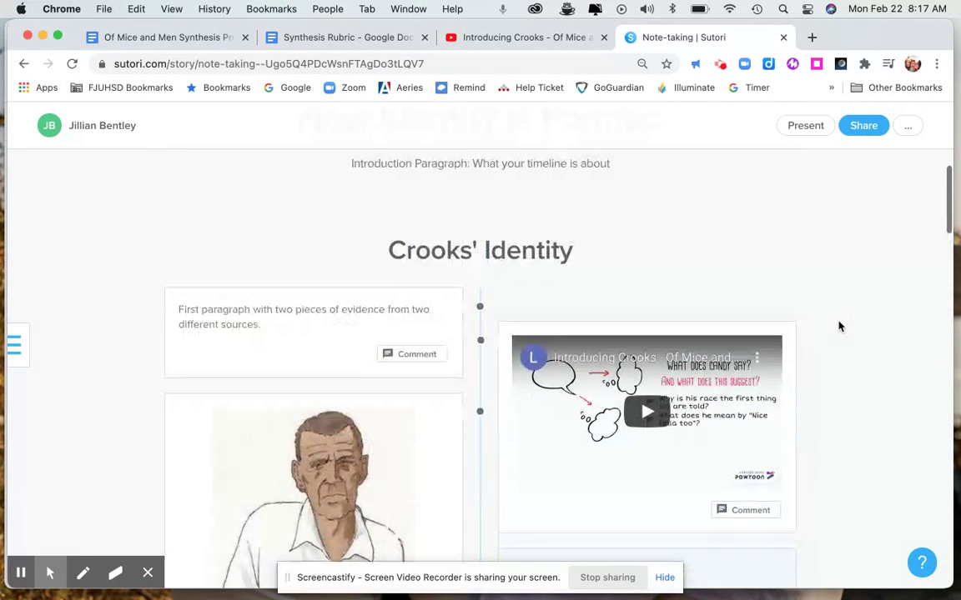
{"action": "left_click", "coordinate": [580, 266]}
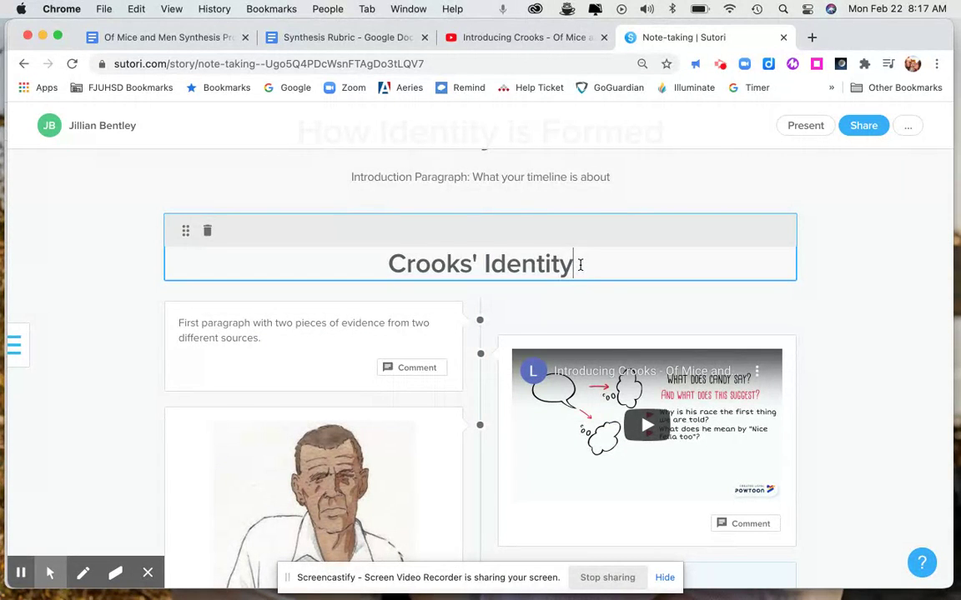
{"action": "type", "text": "is Forme"}
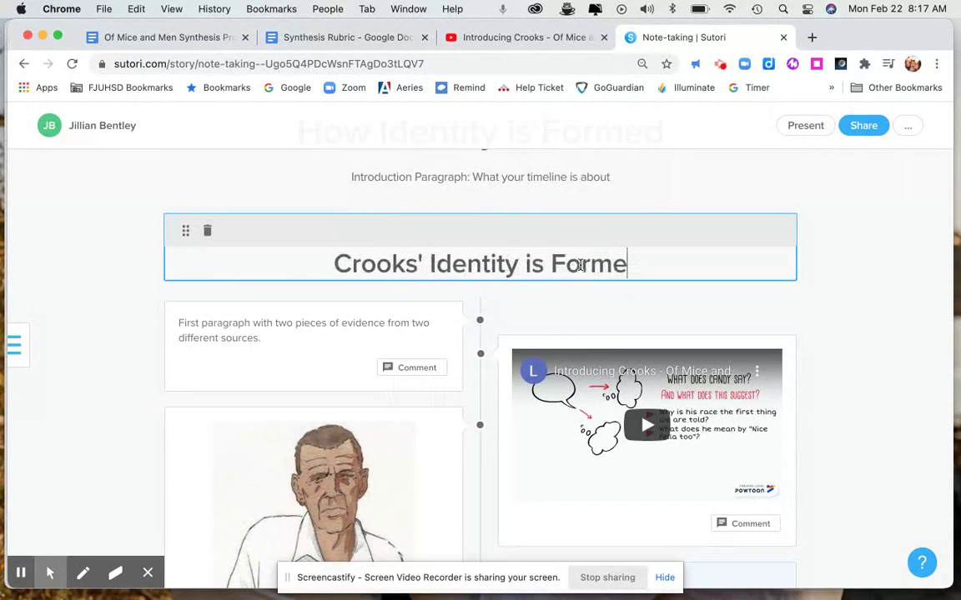
{"action": "type", "text": "d by Others"}
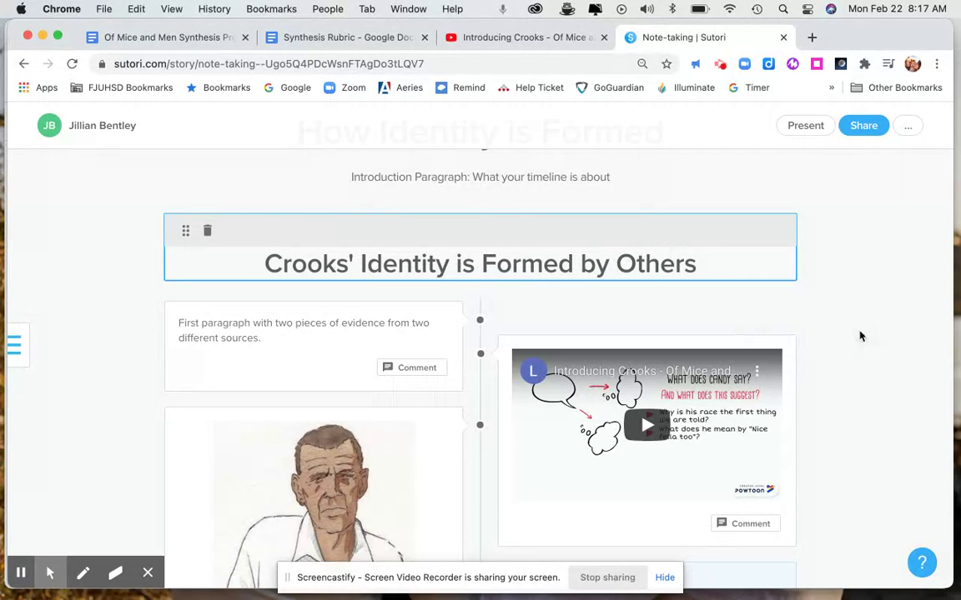
{"action": "left_click", "coordinate": [862, 337]}
Add a heading "Crooks' Identity is Formed by Choices" between the blue Crooks fact and the template's green "Did you know?" card.
{"action": "scroll", "coordinate": [853, 360], "scroll_direction": "up", "scroll_amount": 3}
{"action": "scroll", "coordinate": [852, 361], "scroll_direction": "down", "scroll_amount": 15}
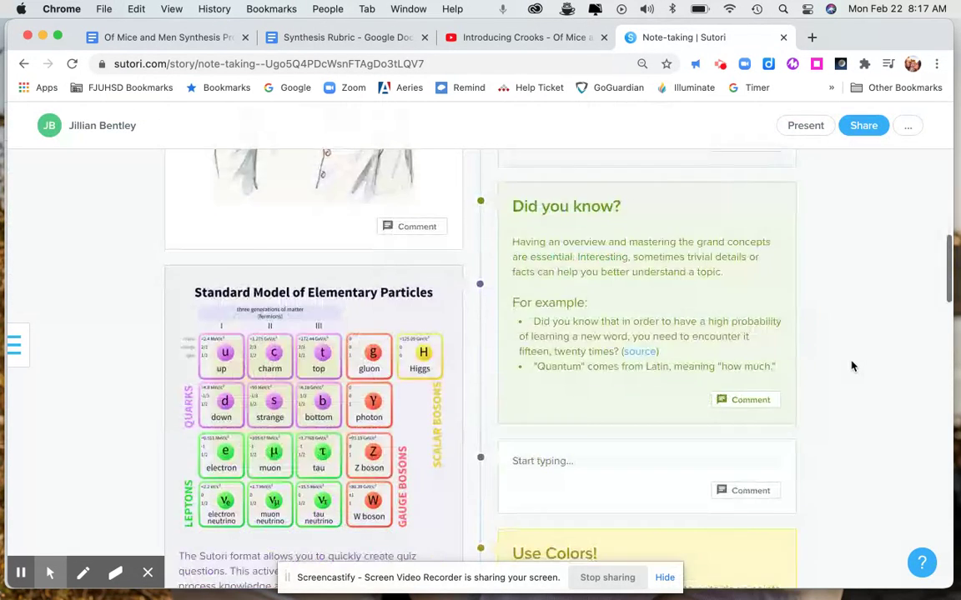
{"action": "scroll", "coordinate": [852, 366], "scroll_direction": "up", "scroll_amount": 2}
{"action": "left_click", "coordinate": [481, 320]}
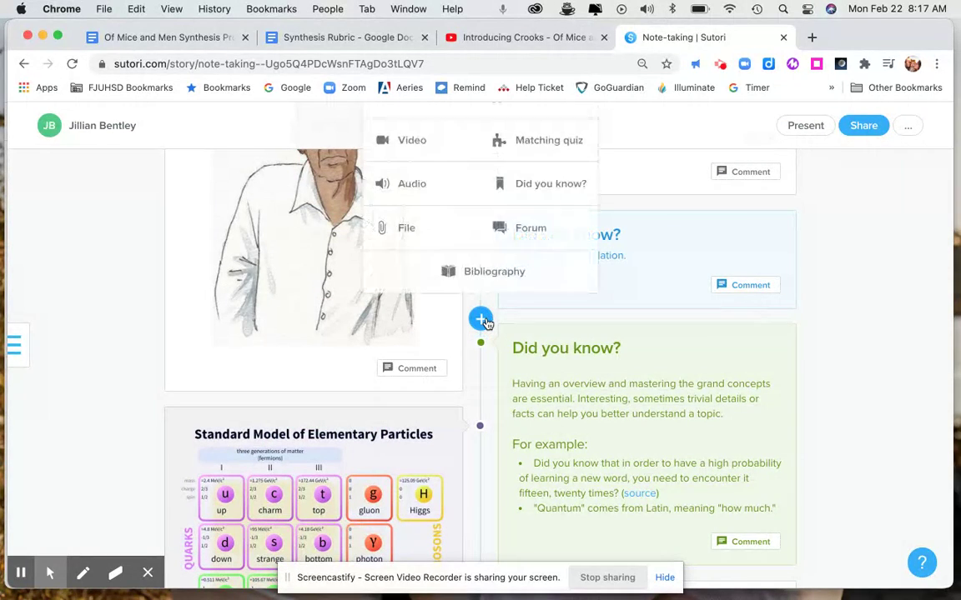
{"action": "scroll", "coordinate": [489, 317], "scroll_direction": "up", "scroll_amount": 5}
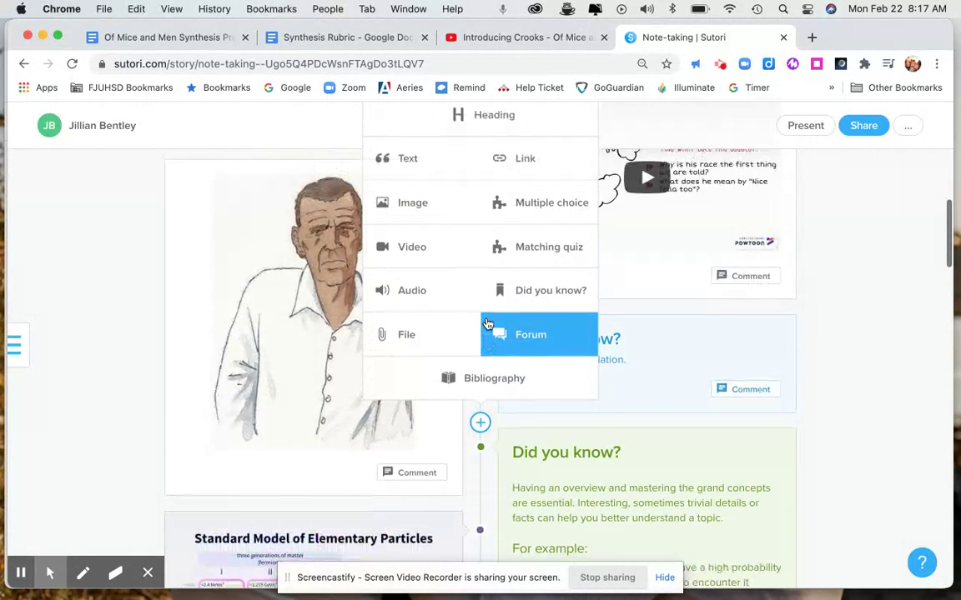
{"action": "left_click", "coordinate": [492, 199]}
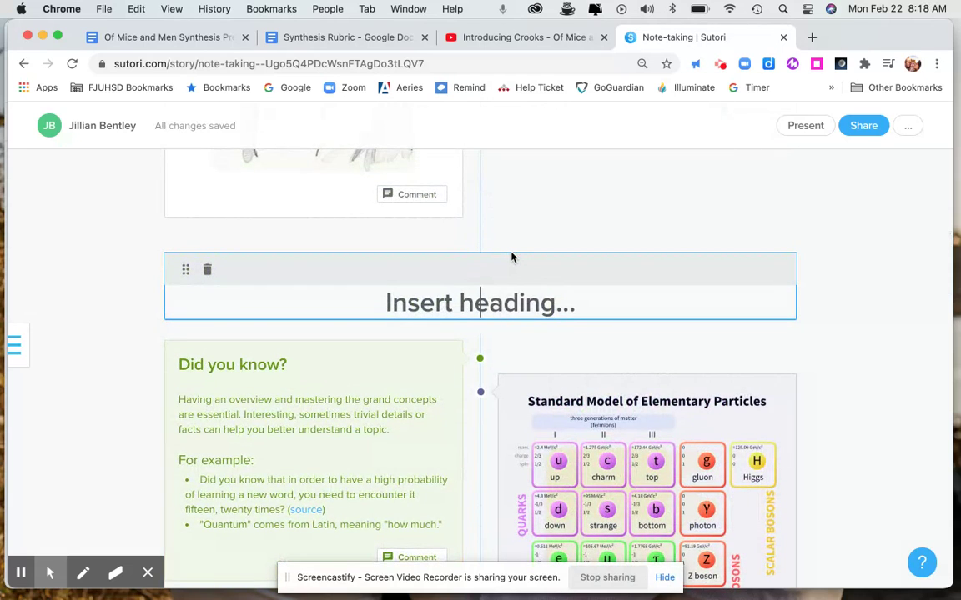
{"action": "type", "text": "Crooks' Identity if"}
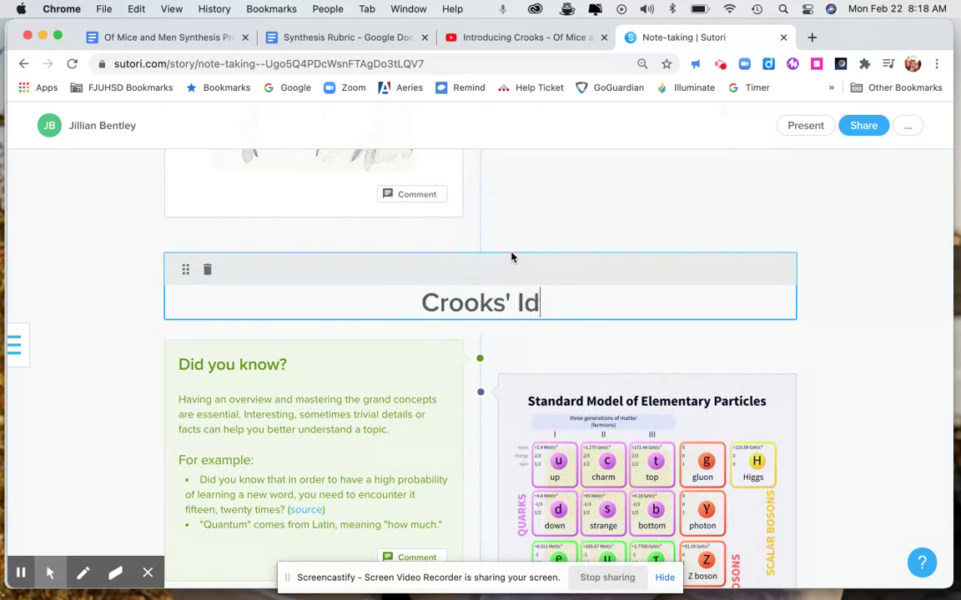
{"action": "key", "text": "BackSpace"}
{"action": "key", "text": "BackSpace"}
{"action": "type", "text": "s Formed by Choices"}
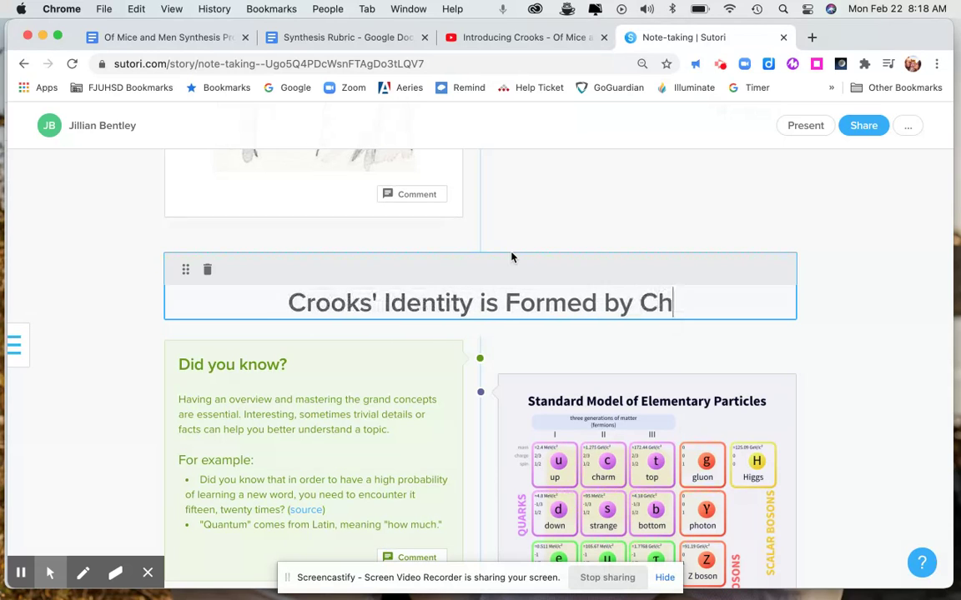
{"action": "left_click", "coordinate": [909, 337]}
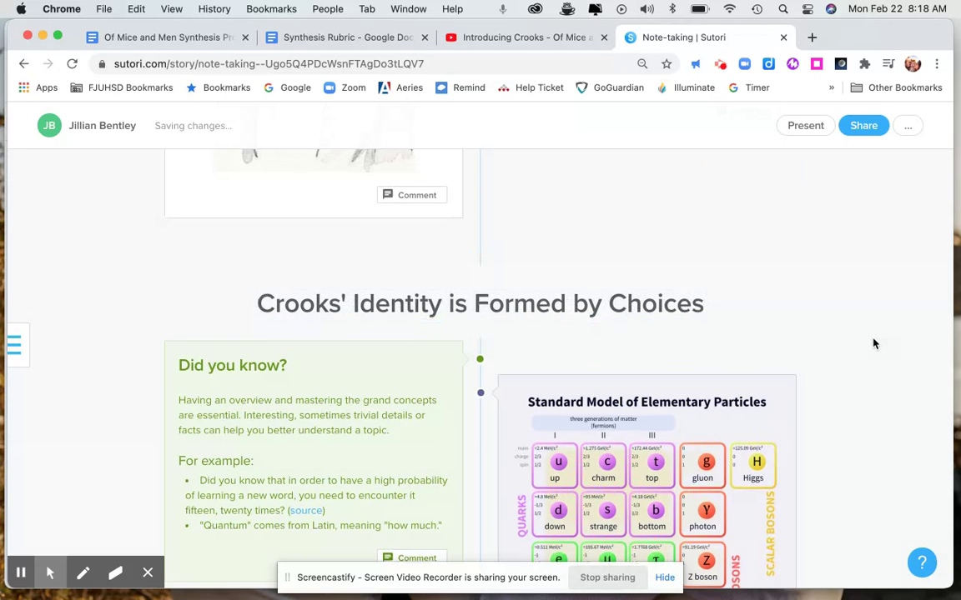
{"action": "scroll", "coordinate": [874, 343], "scroll_direction": "up", "scroll_amount": 10}
{"action": "scroll", "coordinate": [873, 342], "scroll_direction": "down", "scroll_amount": 5}
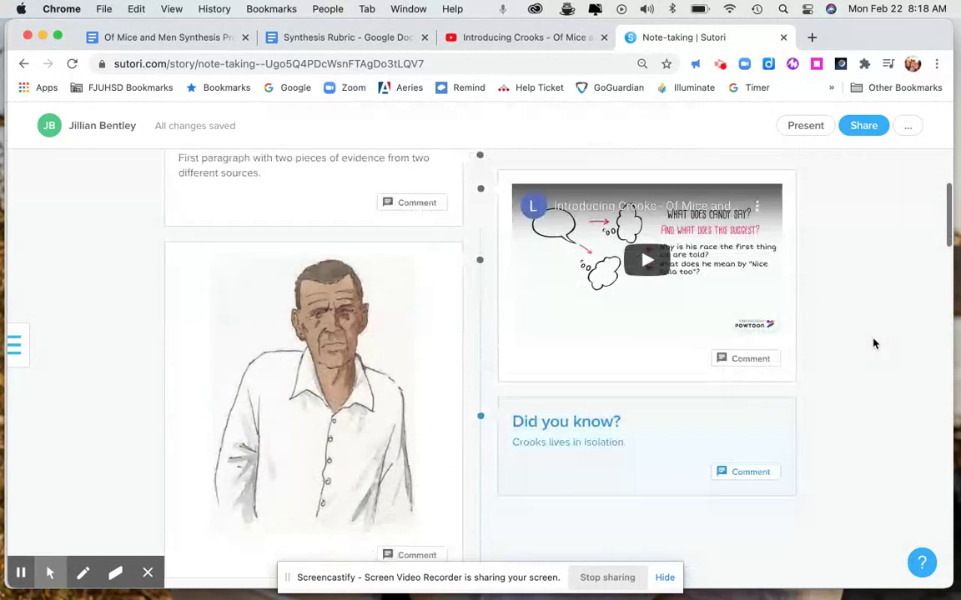
{"action": "scroll", "coordinate": [874, 343], "scroll_direction": "down", "scroll_amount": 2}
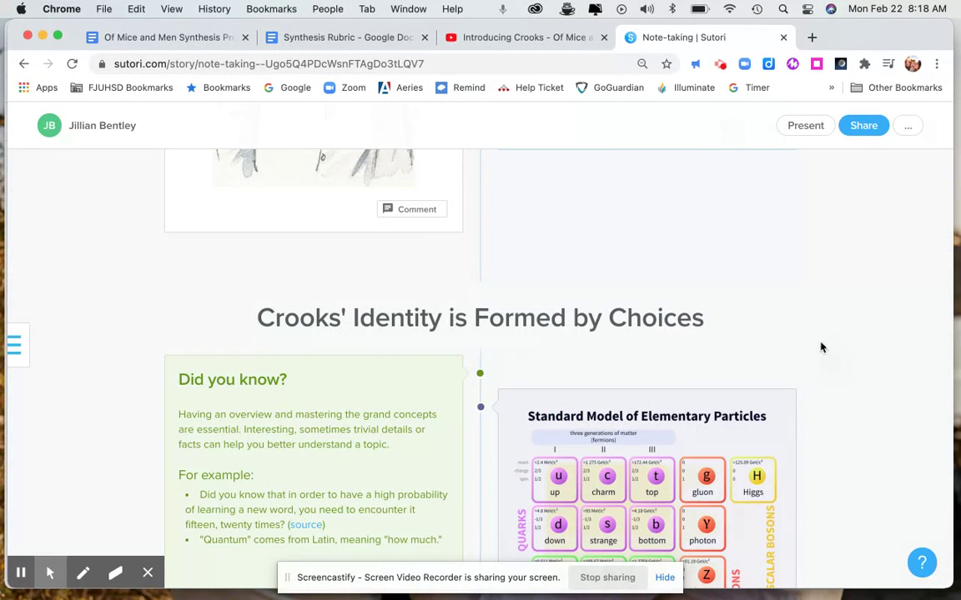
{"action": "scroll", "coordinate": [821, 347], "scroll_direction": "up", "scroll_amount": 5}
{"action": "scroll", "coordinate": [821, 347], "scroll_direction": "up", "scroll_amount": 3}
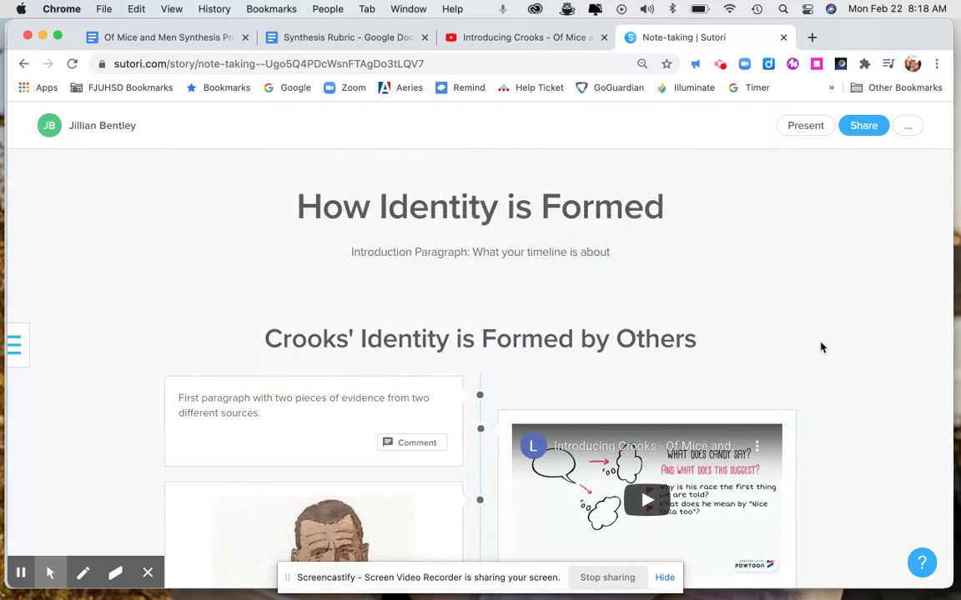
{"action": "scroll", "coordinate": [822, 347], "scroll_direction": "up", "scroll_amount": 2}
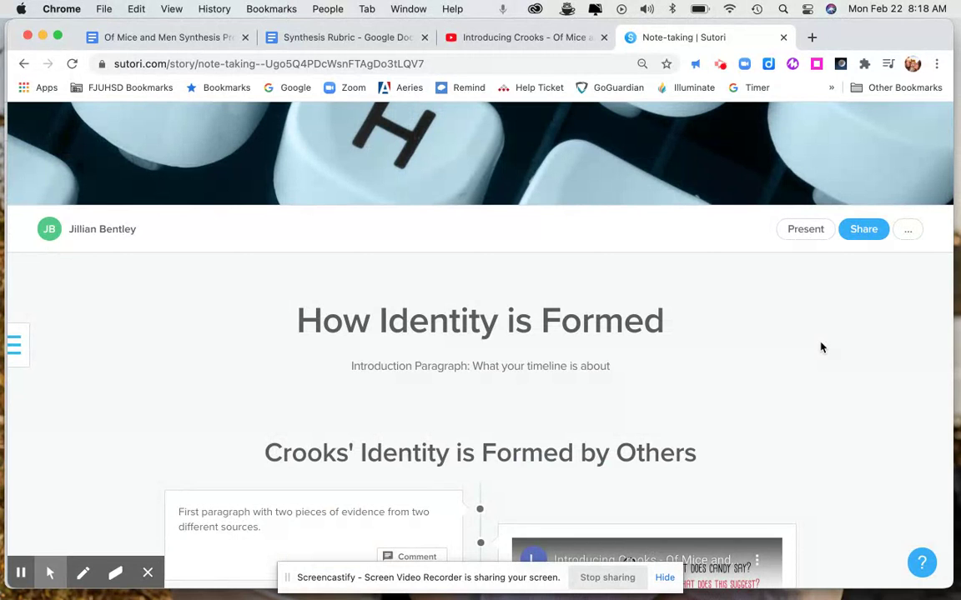
Replace the story's typewriter cover image with the Unsplash photo of cloudy, snow-covered mountains.
{"action": "scroll", "coordinate": [631, 297], "scroll_direction": "up", "scroll_amount": 5}
{"action": "mouse_move", "coordinate": [465, 278]}
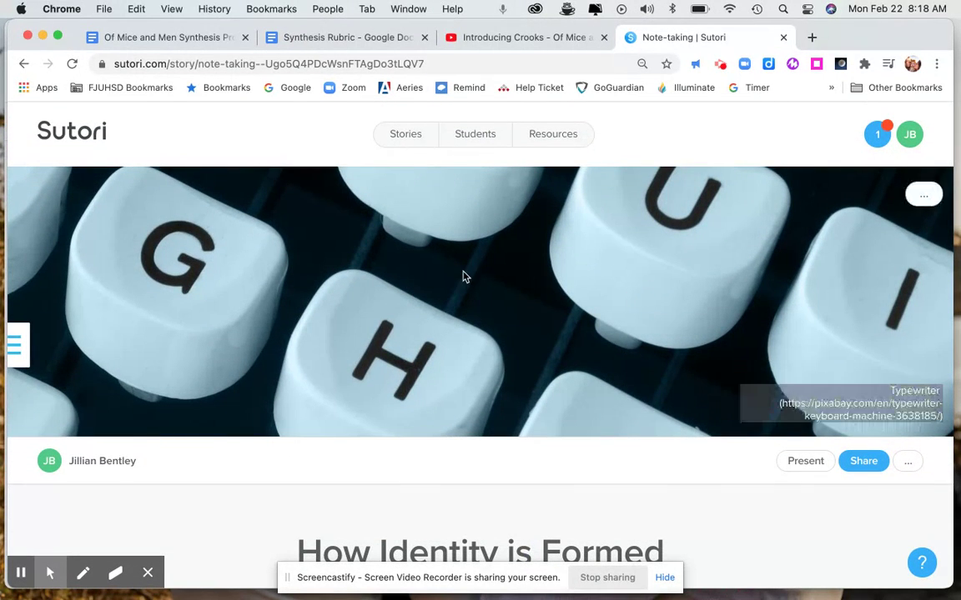
{"action": "left_click", "coordinate": [907, 461]}
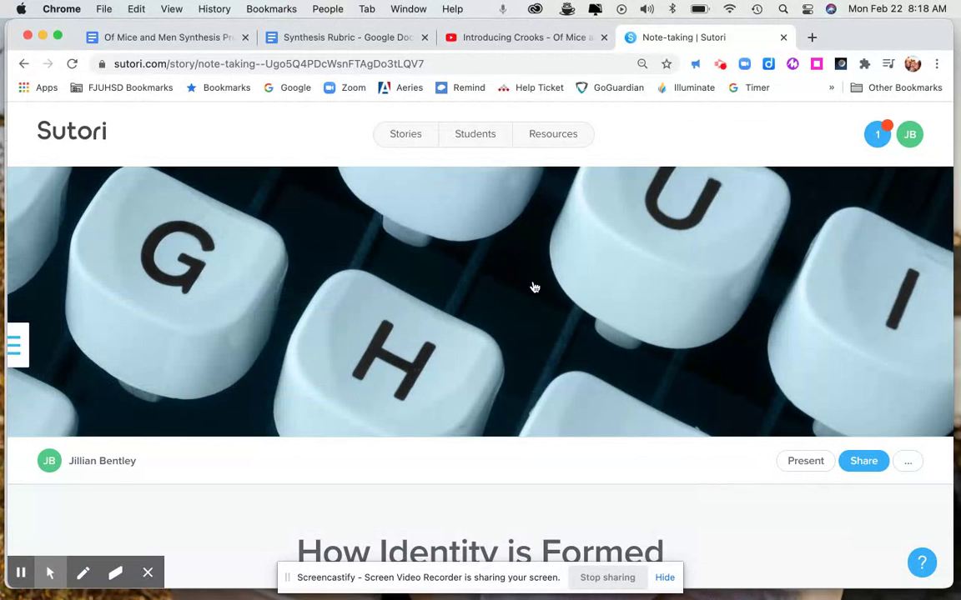
{"action": "mouse_move", "coordinate": [533, 285]}
{"action": "left_click", "coordinate": [926, 197]}
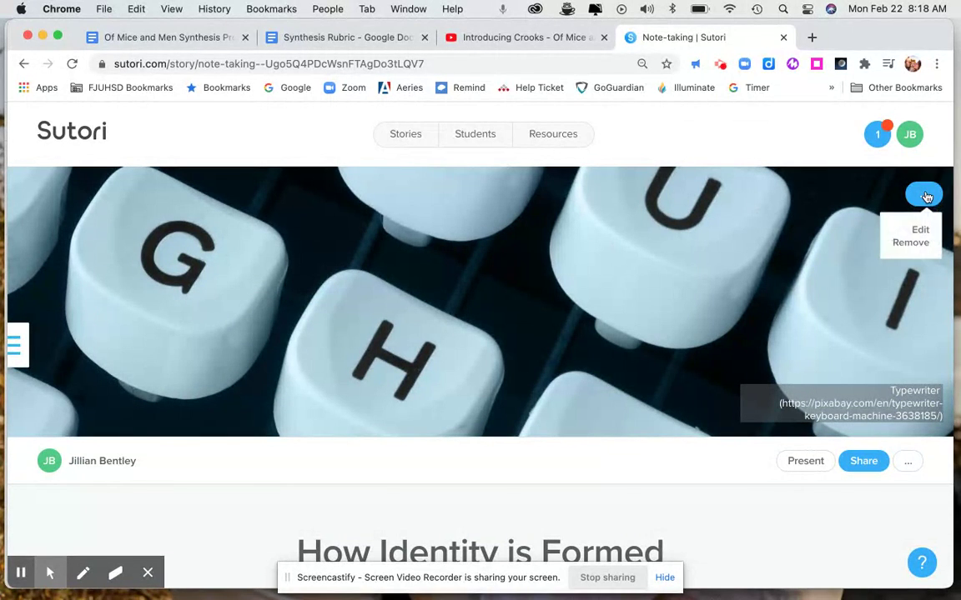
{"action": "left_click", "coordinate": [922, 235]}
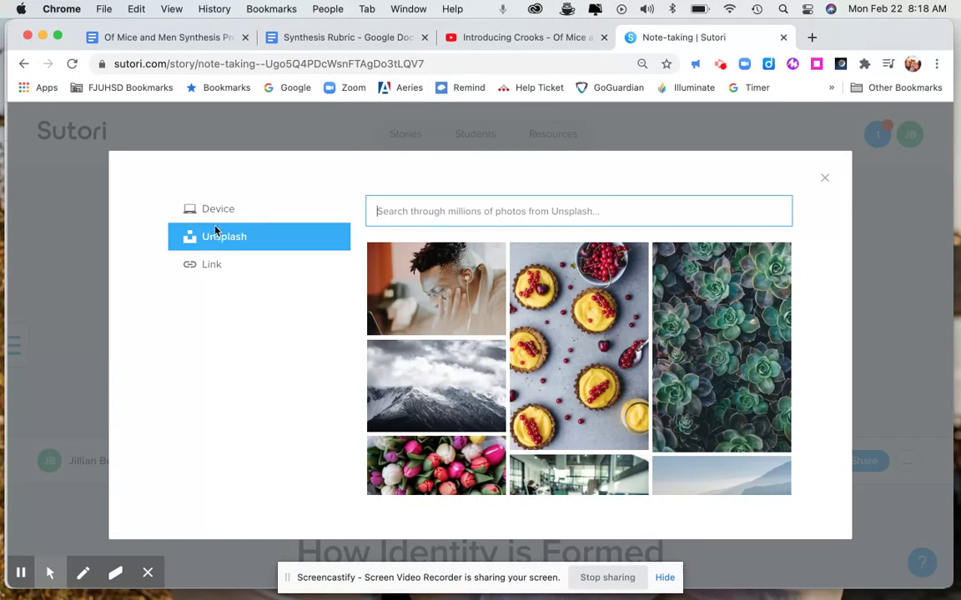
{"action": "scroll", "coordinate": [543, 331], "scroll_direction": "down", "scroll_amount": 5}
{"action": "scroll", "coordinate": [543, 331], "scroll_direction": "down", "scroll_amount": 10}
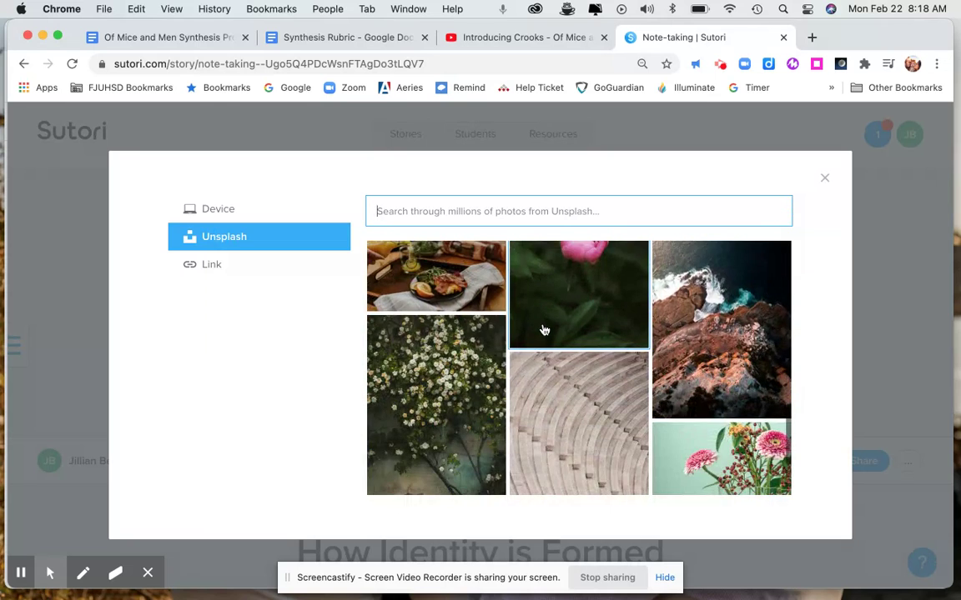
{"action": "scroll", "coordinate": [543, 331], "scroll_direction": "down", "scroll_amount": 5}
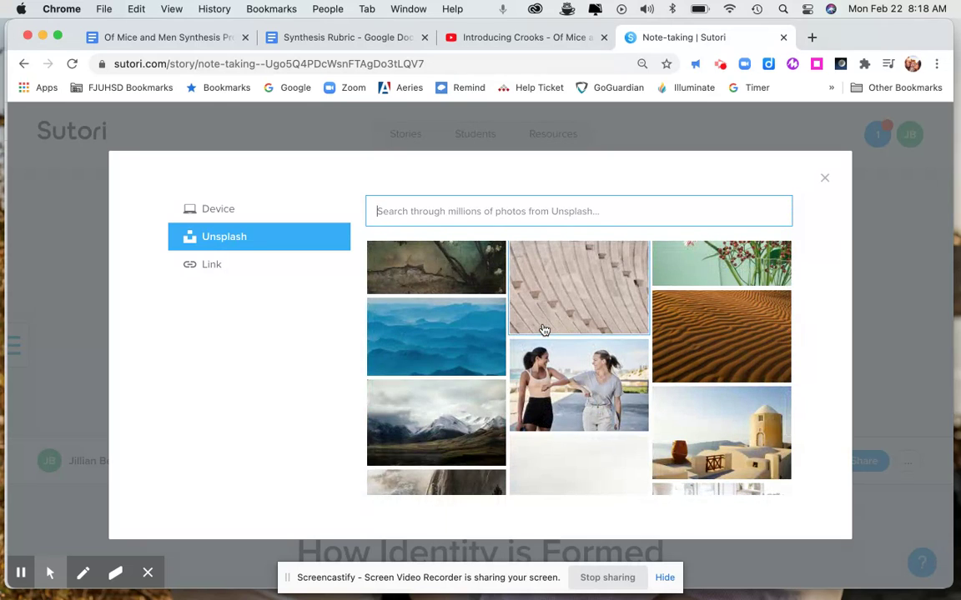
{"action": "left_click", "coordinate": [367, 383]}
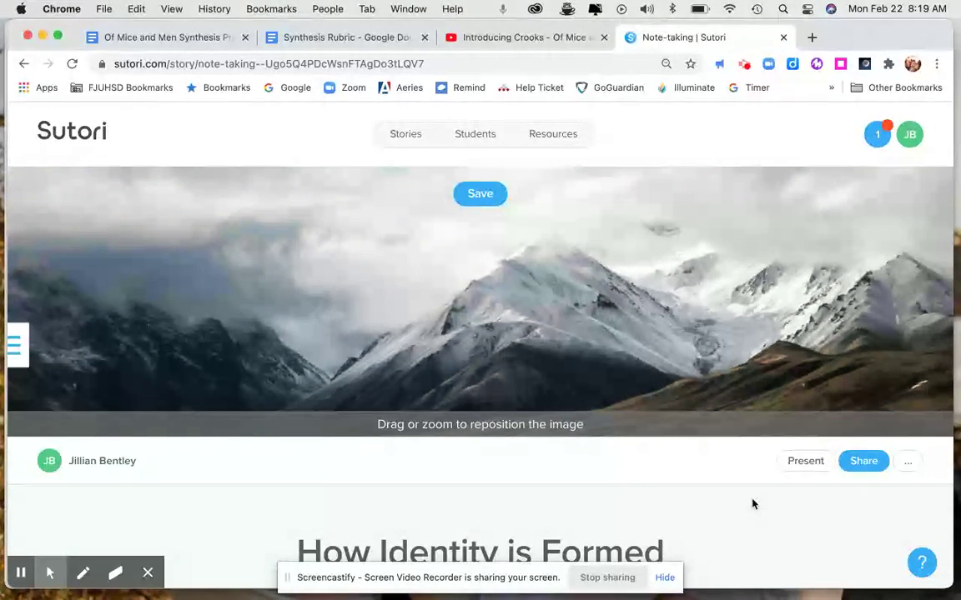
Enlarge the mountain photo slightly within the story's cover area and save the cover.
{"action": "scroll", "coordinate": [752, 505], "scroll_direction": "down", "scroll_amount": 5}
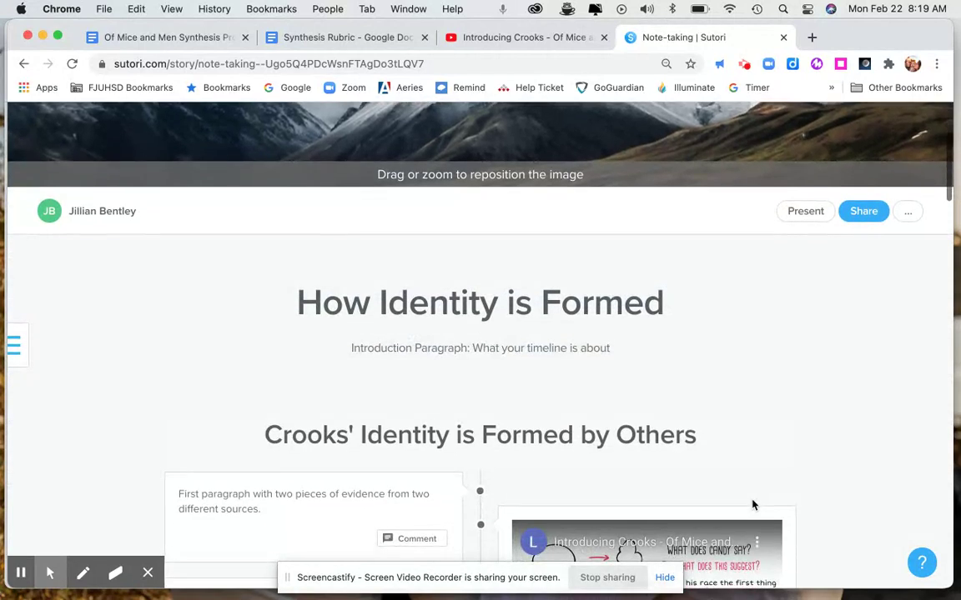
{"action": "scroll", "coordinate": [917, 392], "scroll_direction": "down", "scroll_amount": 6}
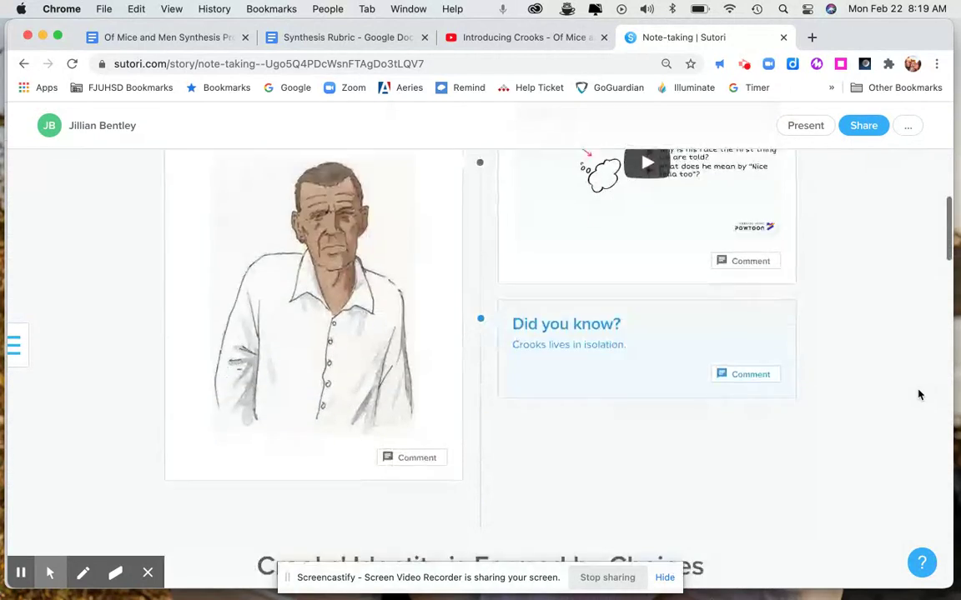
{"action": "scroll", "coordinate": [919, 395], "scroll_direction": "down", "scroll_amount": 4}
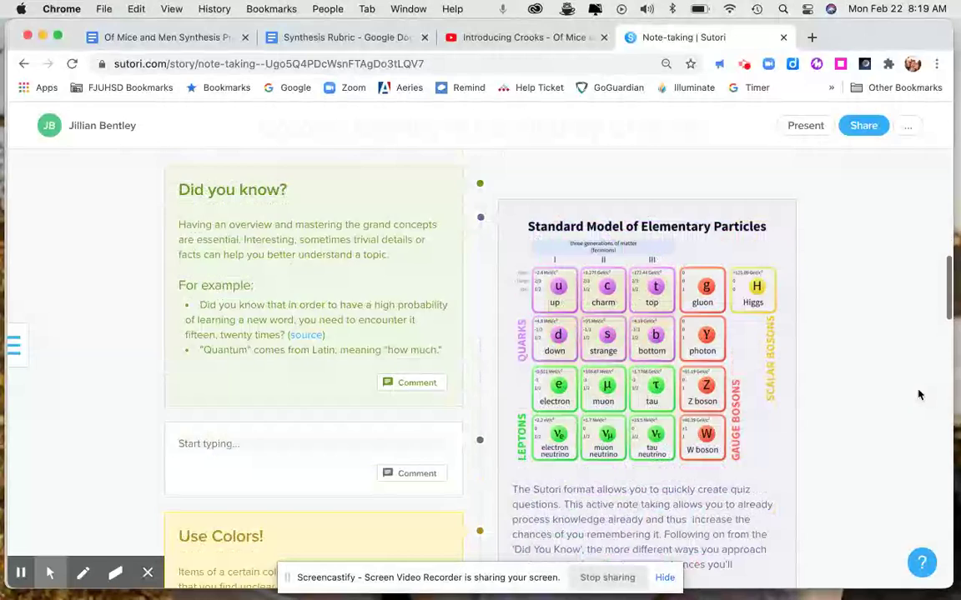
{"action": "scroll", "coordinate": [919, 395], "scroll_direction": "up", "scroll_amount": 15}
{"action": "scroll", "coordinate": [919, 395], "scroll_direction": "up", "scroll_amount": 3}
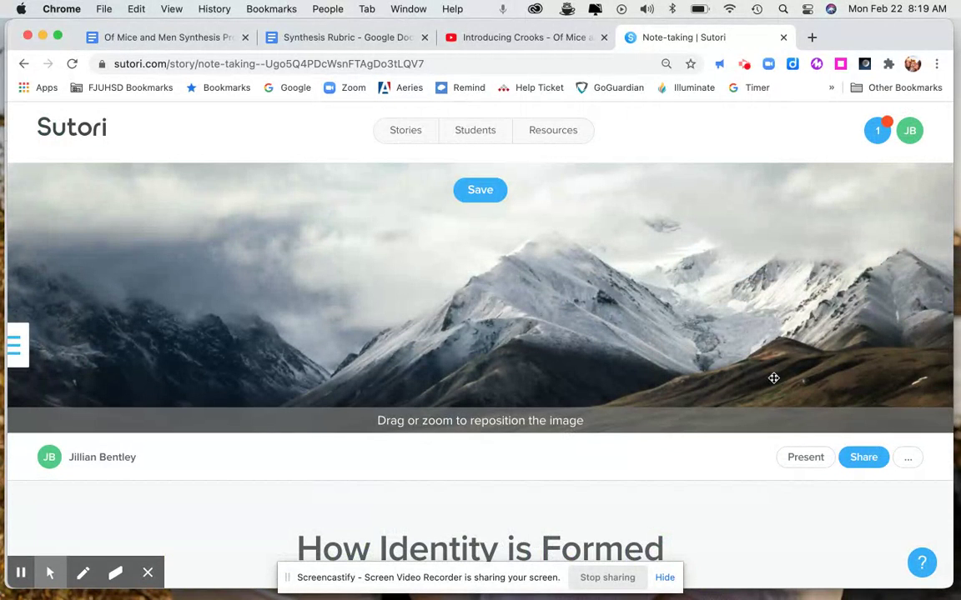
{"action": "scroll", "coordinate": [774, 379], "scroll_direction": "up", "scroll_amount": 2}
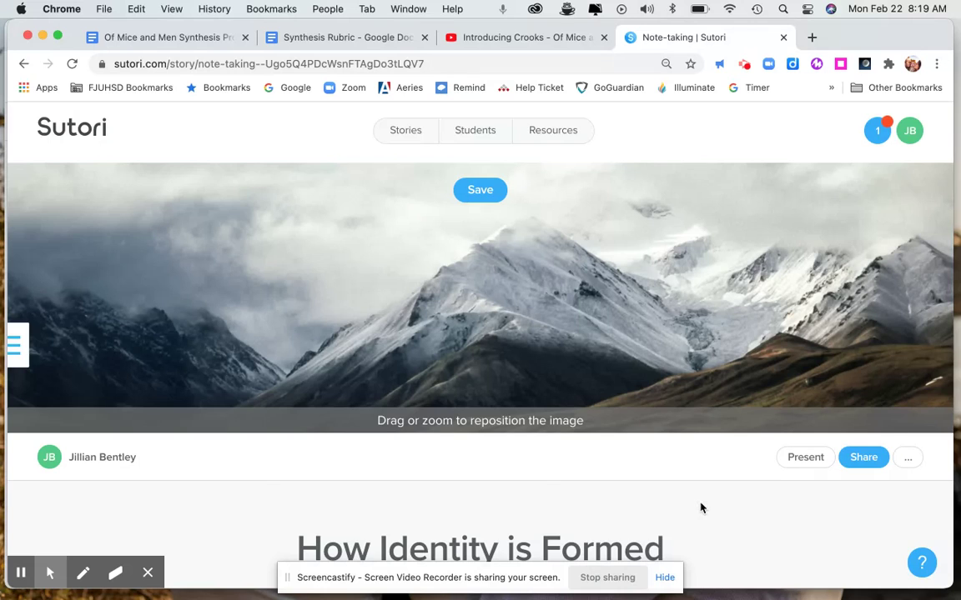
Review the timeline's introduction, the "Crooks' Identity is Formed by Others" items and the start of the "Choices" section.
{"action": "scroll", "coordinate": [700, 508], "scroll_direction": "down", "scroll_amount": 3}
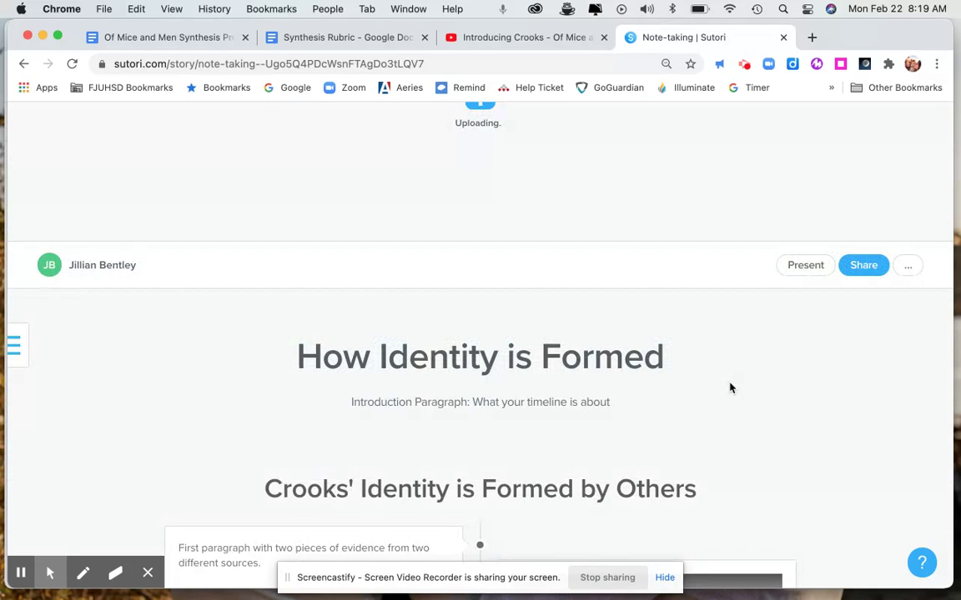
{"action": "scroll", "coordinate": [729, 388], "scroll_direction": "down", "scroll_amount": 5}
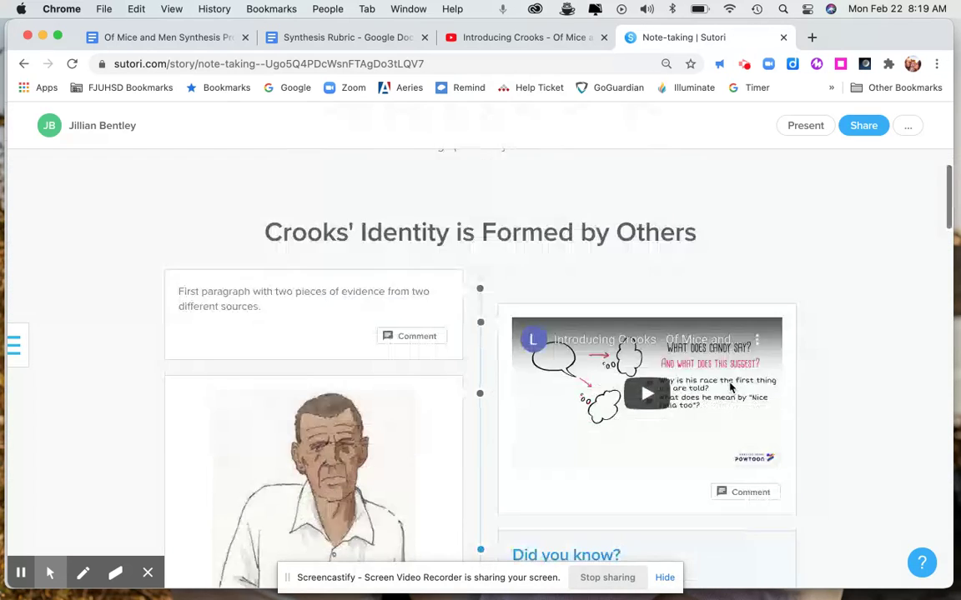
{"action": "scroll", "coordinate": [730, 388], "scroll_direction": "down", "scroll_amount": 3}
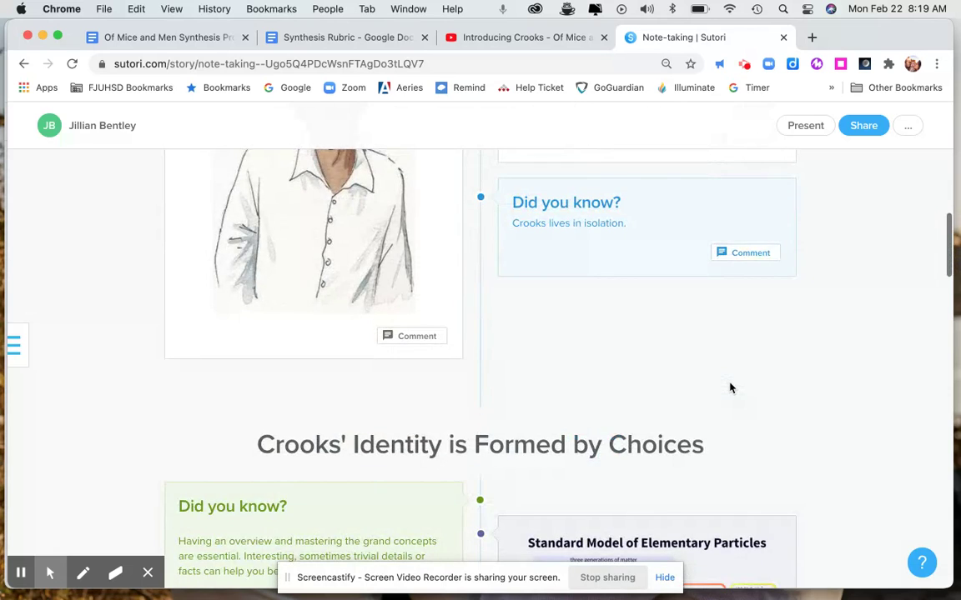
{"action": "scroll", "coordinate": [730, 388], "scroll_direction": "up", "scroll_amount": 3}
{"action": "scroll", "coordinate": [730, 388], "scroll_direction": "up", "scroll_amount": 2}
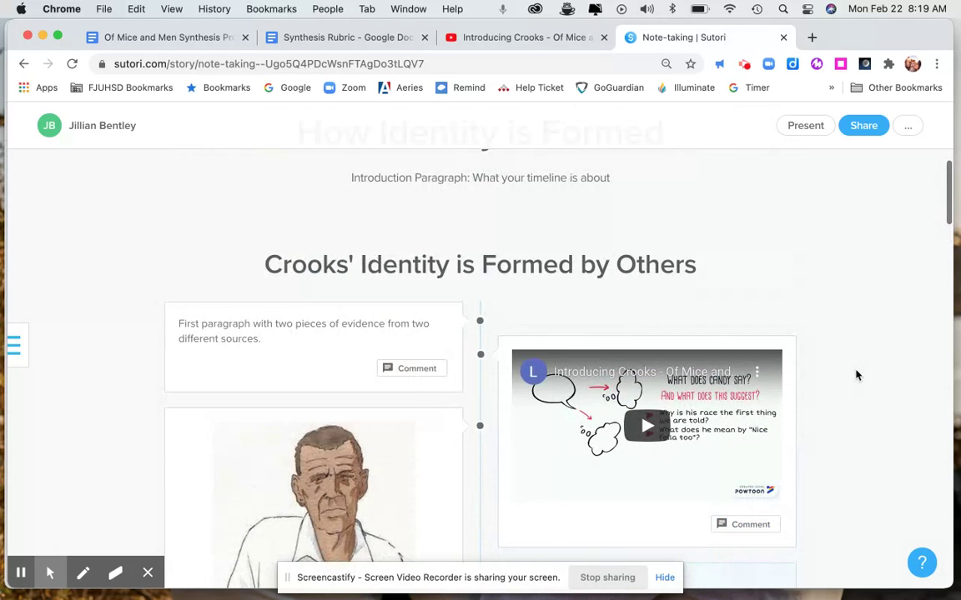